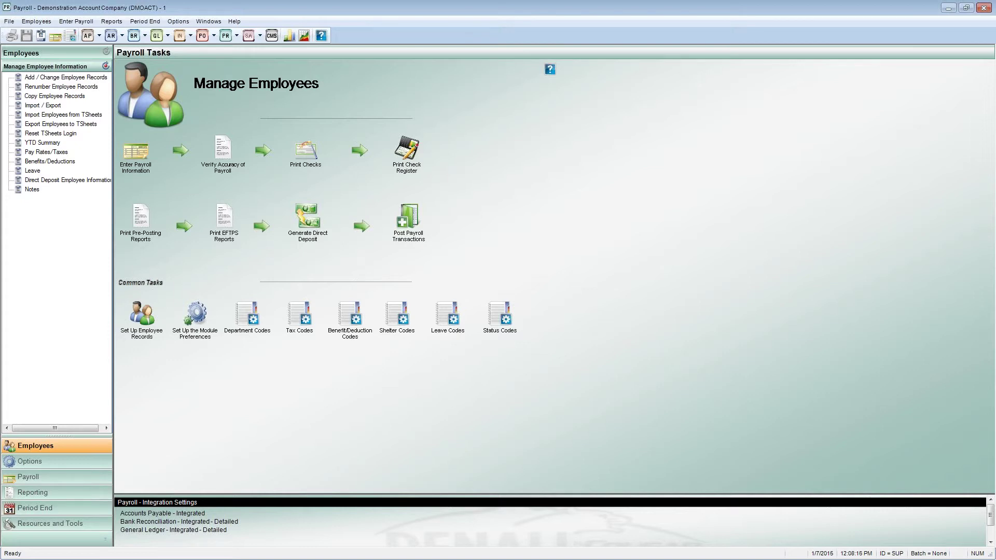
Open the state and federal payroll forms window
left_click(165, 215)
left_click(40, 21)
left_click(104, 6)
left_click(113, 22)
left_click(154, 353)
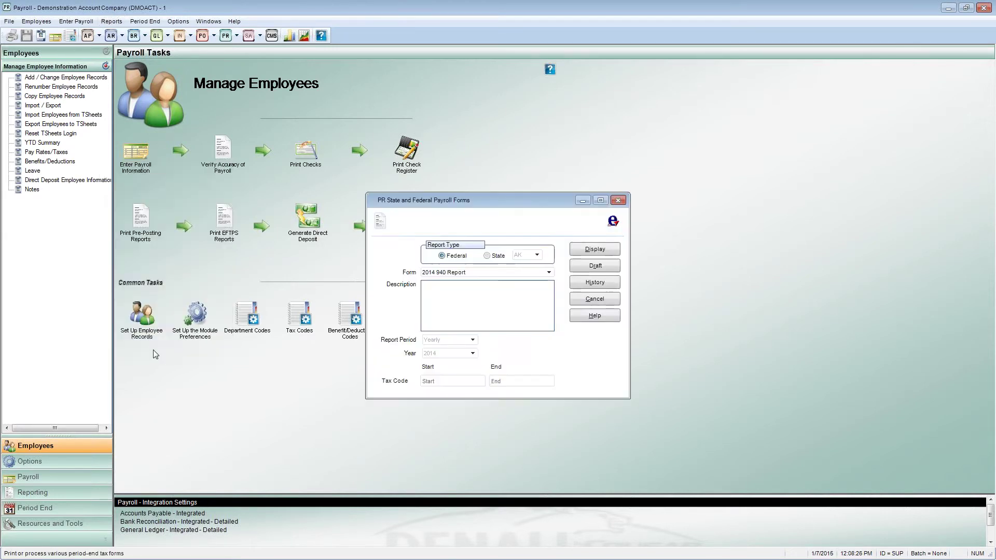
Select the federal 2014 W-2/W-3 form for processing
left_click(509, 273)
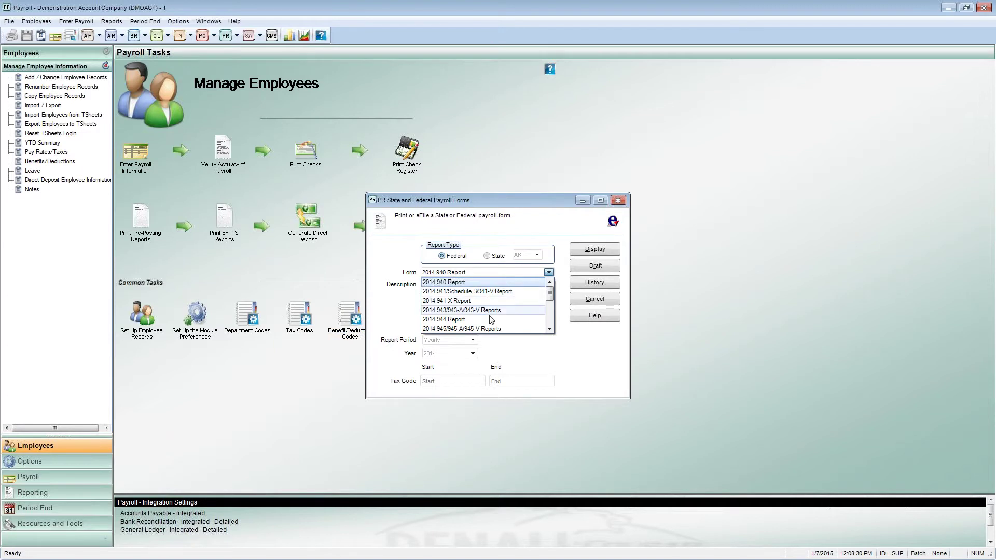
scroll(505, 318, "down", 1)
left_click(501, 298)
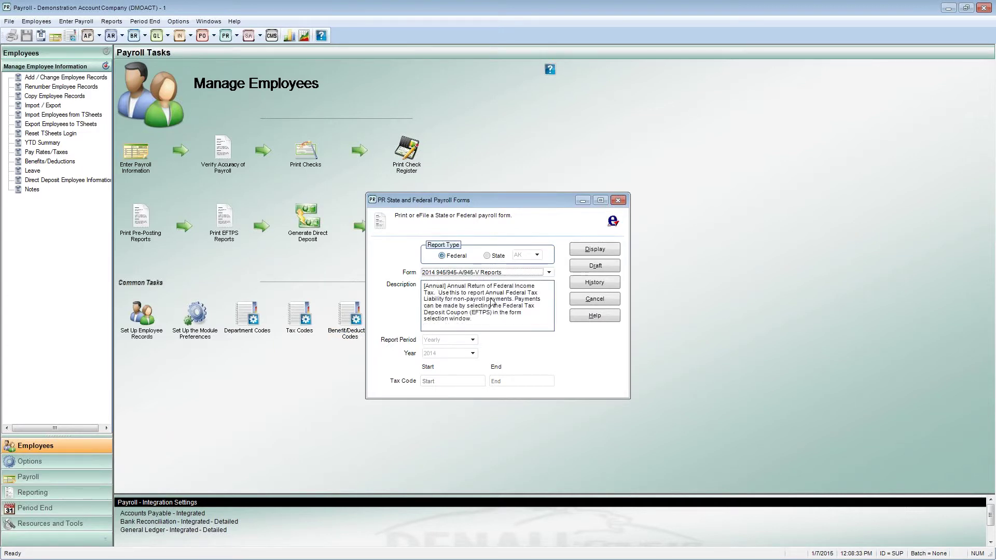
left_click(548, 272)
left_click(486, 307)
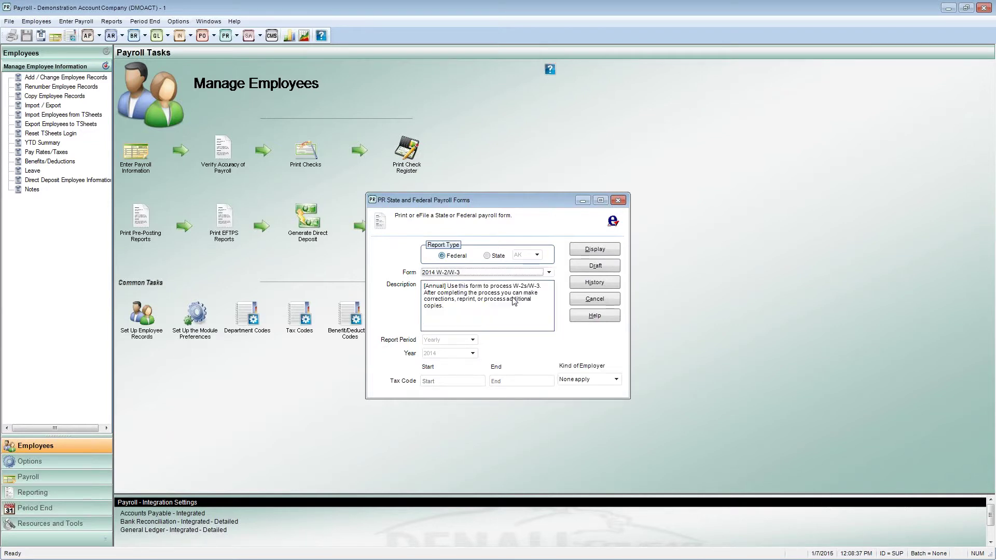
Launch the W-2/W-3 setup wizard and choose to test drive it with only the first 25 employees
left_click(597, 251)
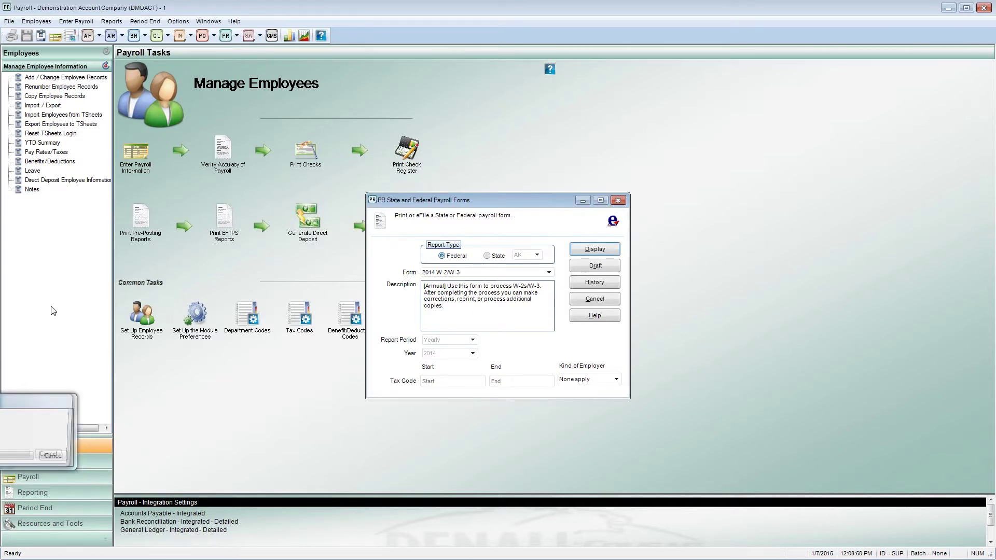
left_click_drag(40, 404, 451, 381)
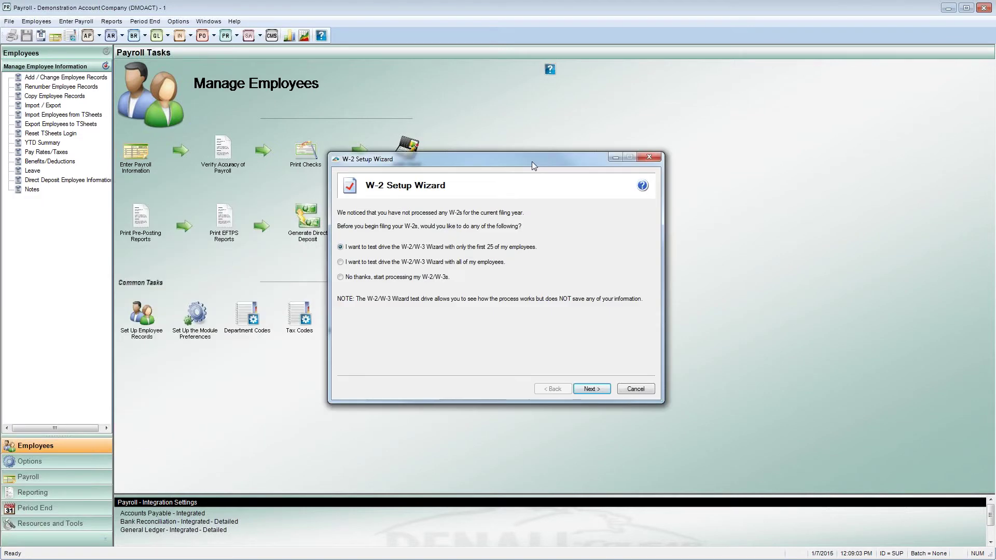
left_click_drag(532, 161, 557, 160)
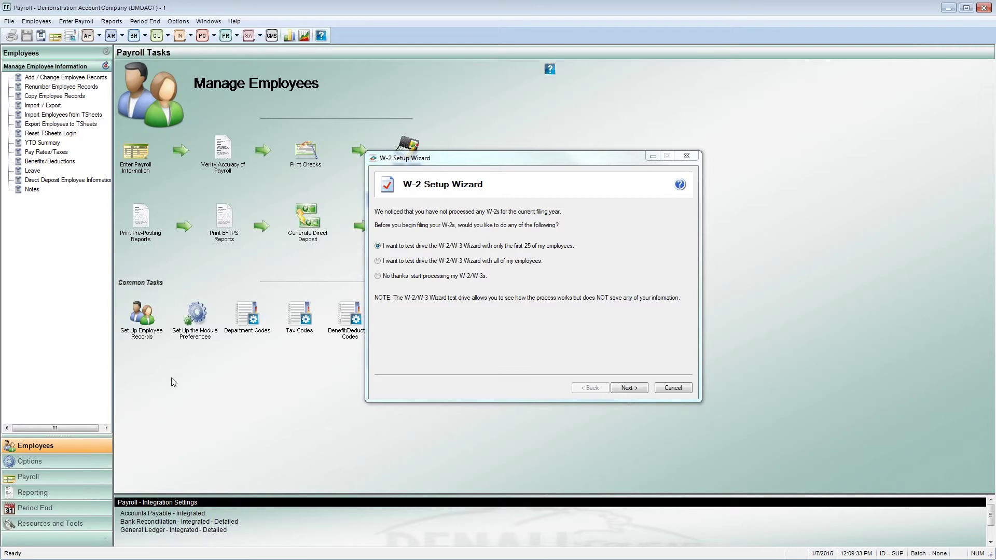
left_click(629, 390)
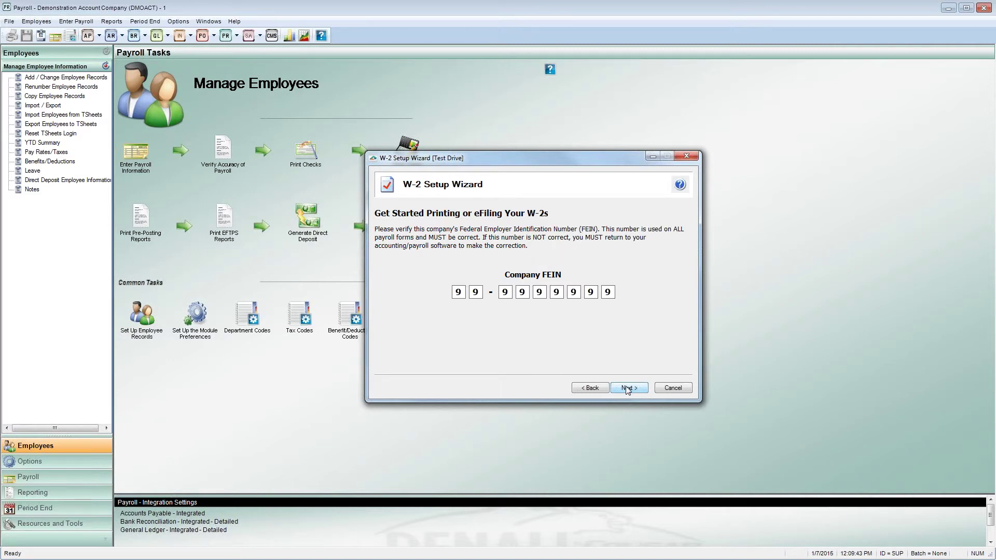
Accept the company FEIN and company information, keeping the filer type as filing for my company/employer
left_click(628, 389)
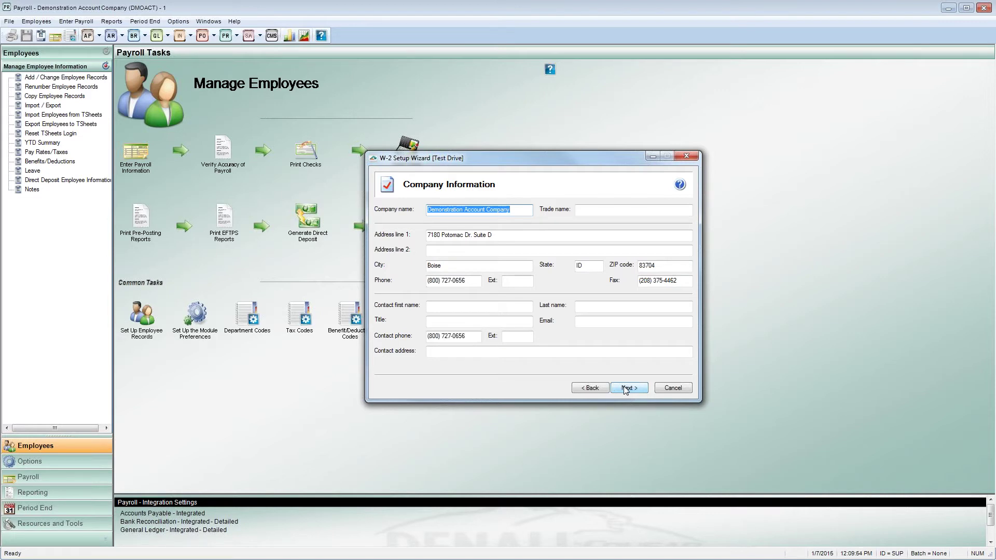
left_click(625, 389)
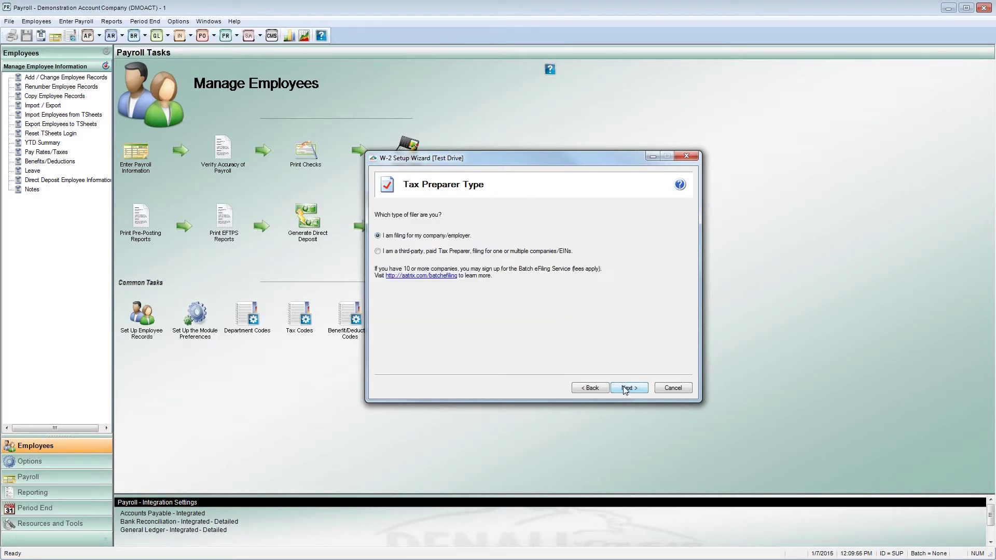
left_click(623, 390)
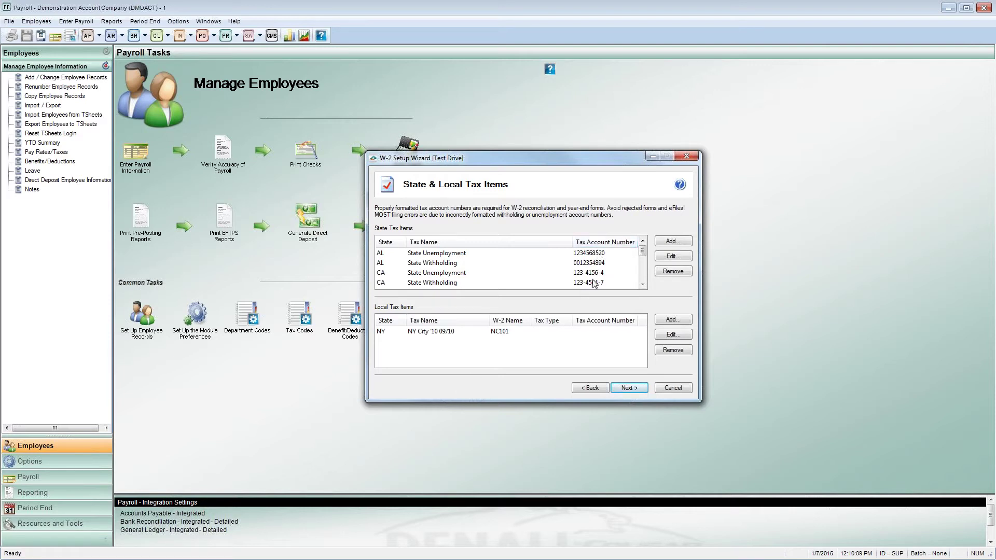
Add a State Withholding tax item for AZ (Arizona) with the prefilled account number, and continue to Data Verification
left_click(673, 242)
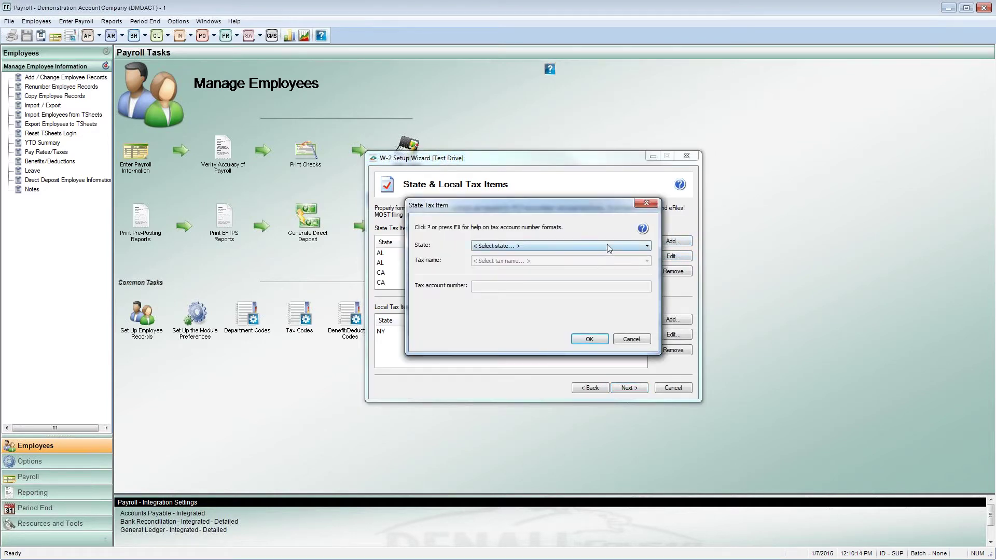
left_click(608, 247)
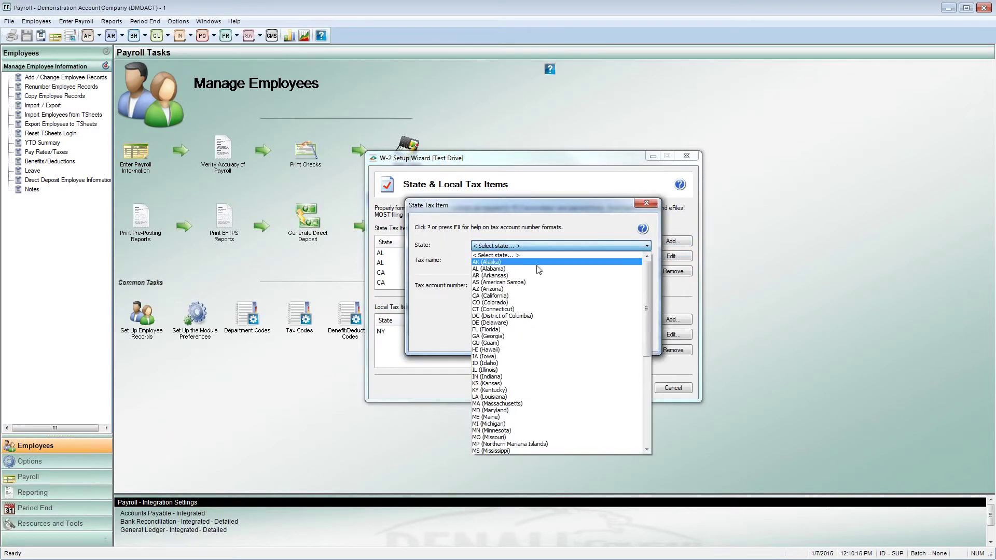
left_click(490, 289)
left_click(490, 262)
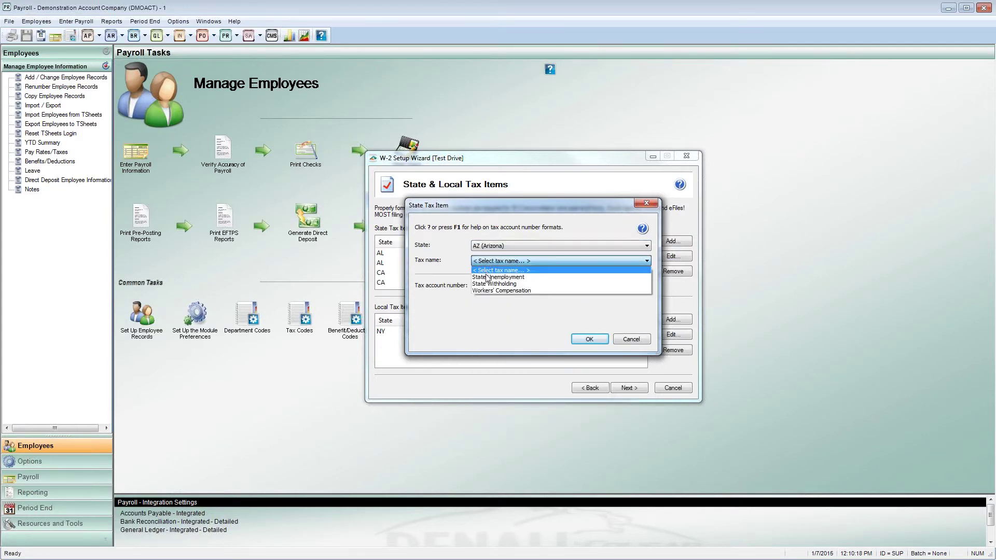
left_click(491, 284)
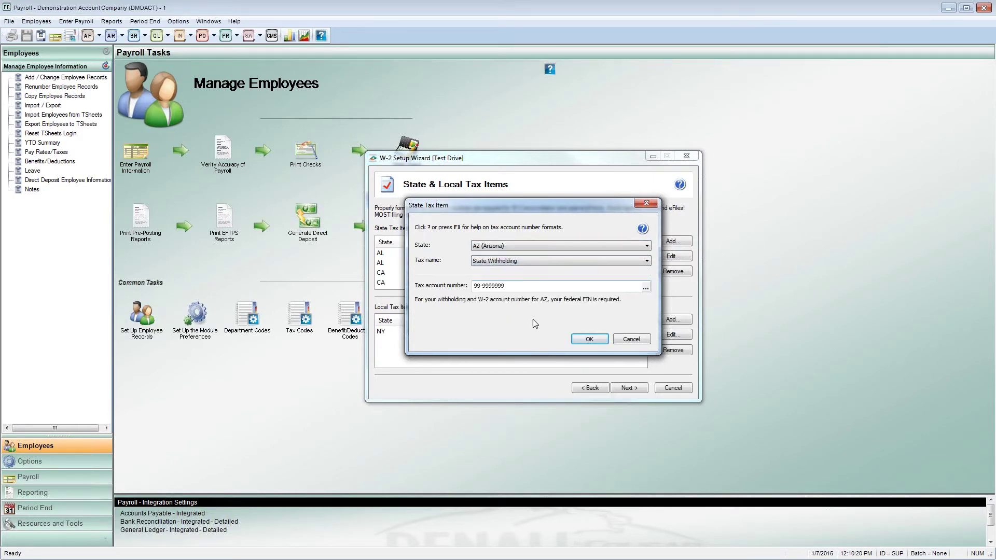
left_click(577, 342)
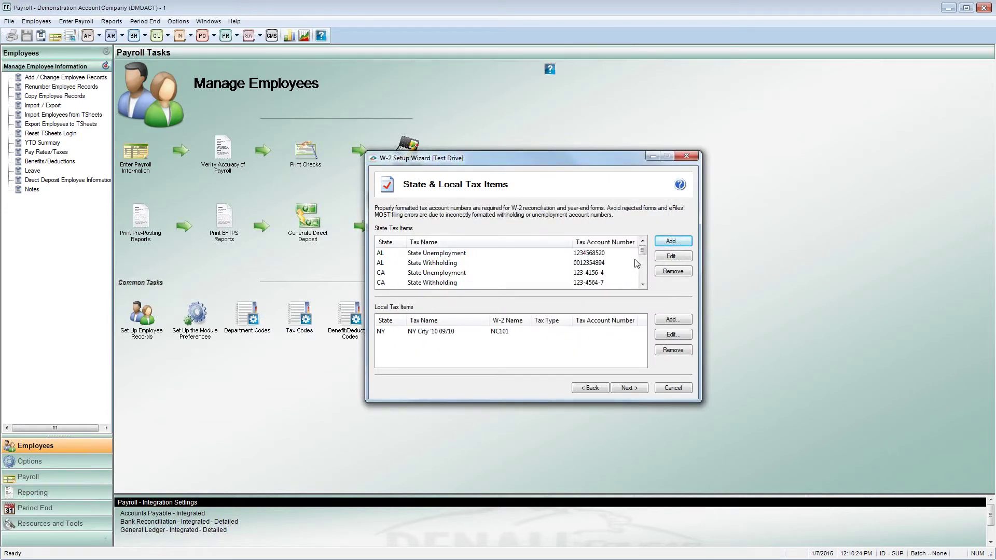
scroll(623, 270, "down", 2)
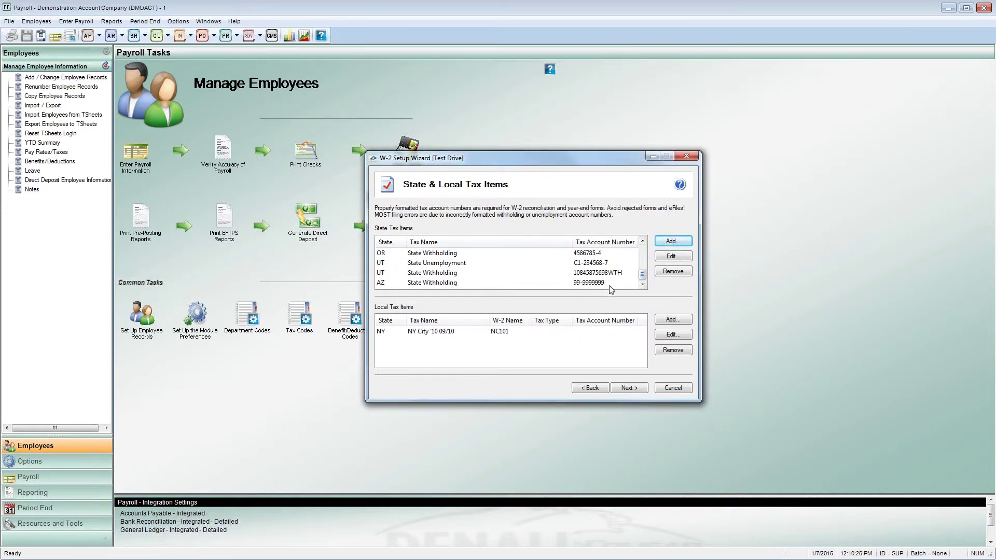
left_click(631, 394)
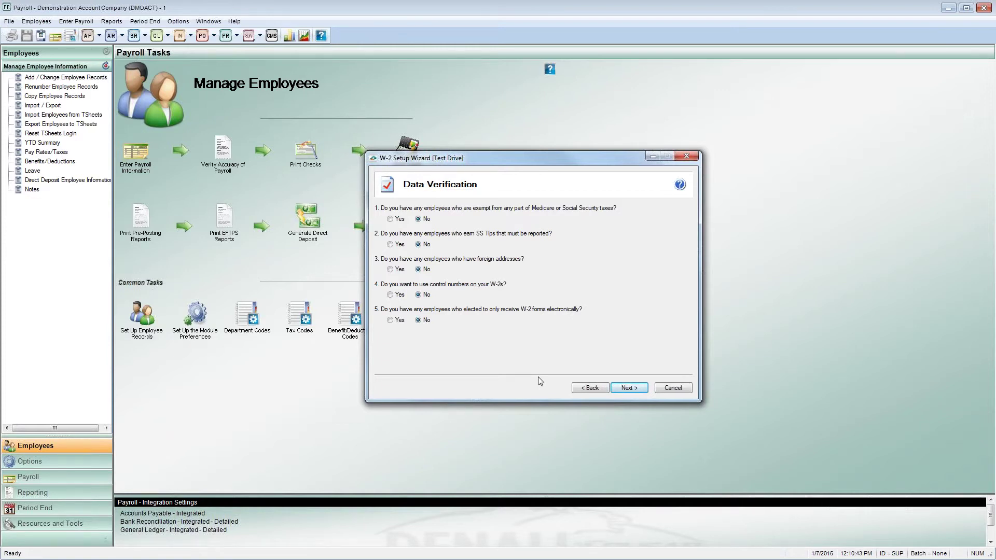
View the tax number fields of the AL tax code in the payroll tax codes, and return to the W-2 Setup Wizard
left_click(178, 21)
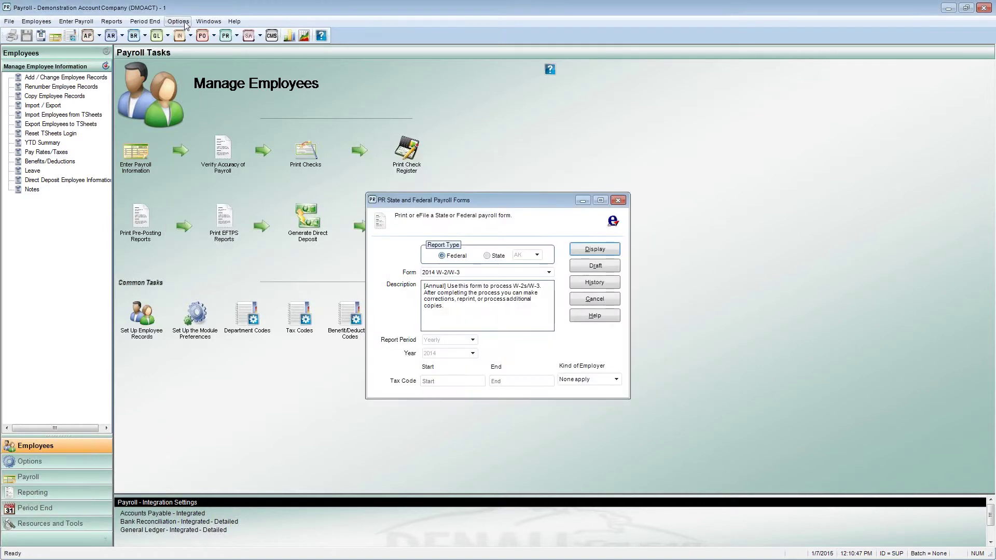
left_click(185, 23)
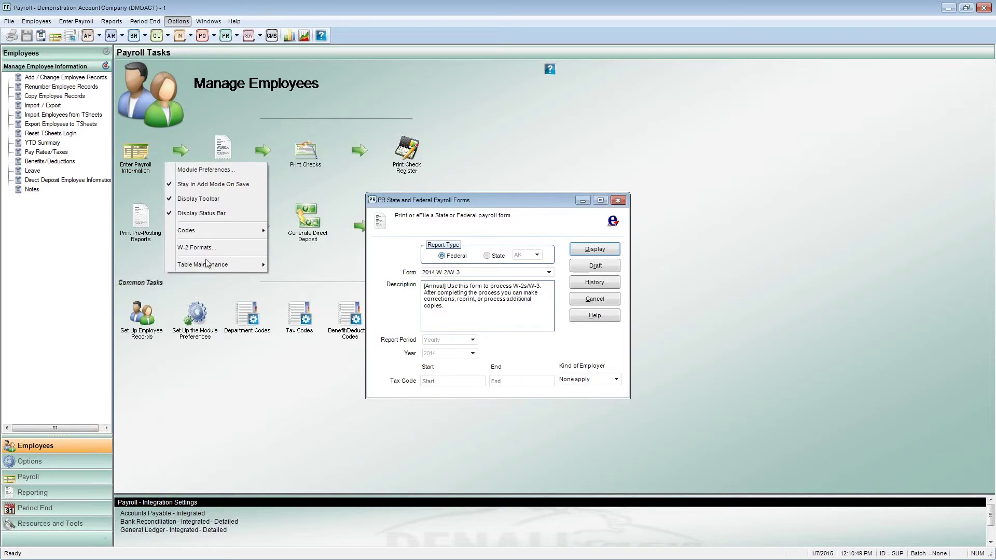
mouse_move(249, 230)
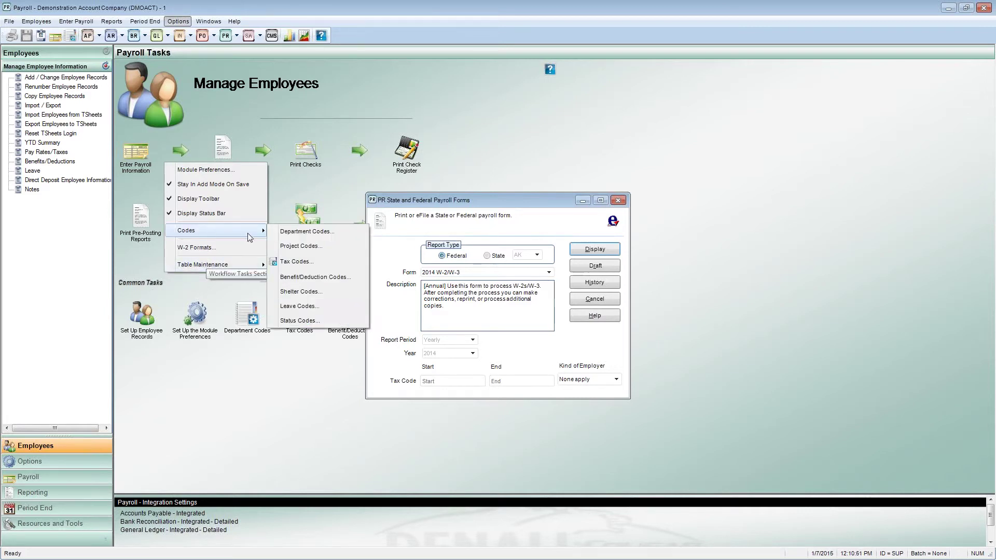
left_click(297, 262)
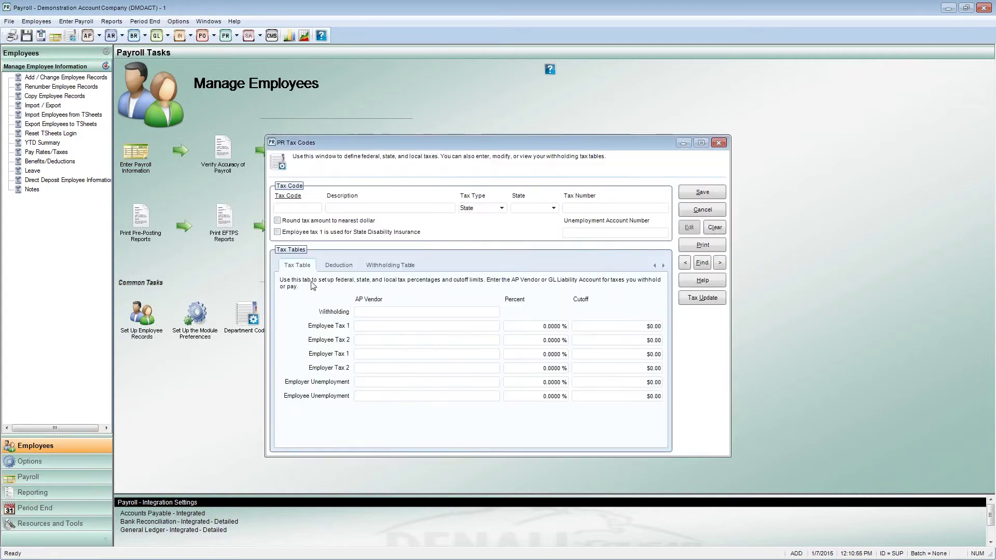
left_click(720, 263)
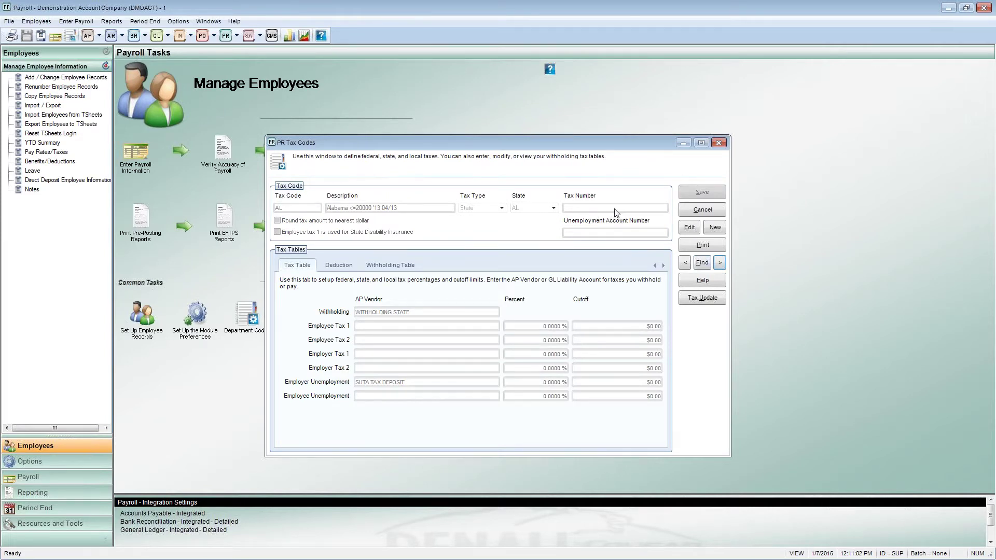
left_click(703, 210)
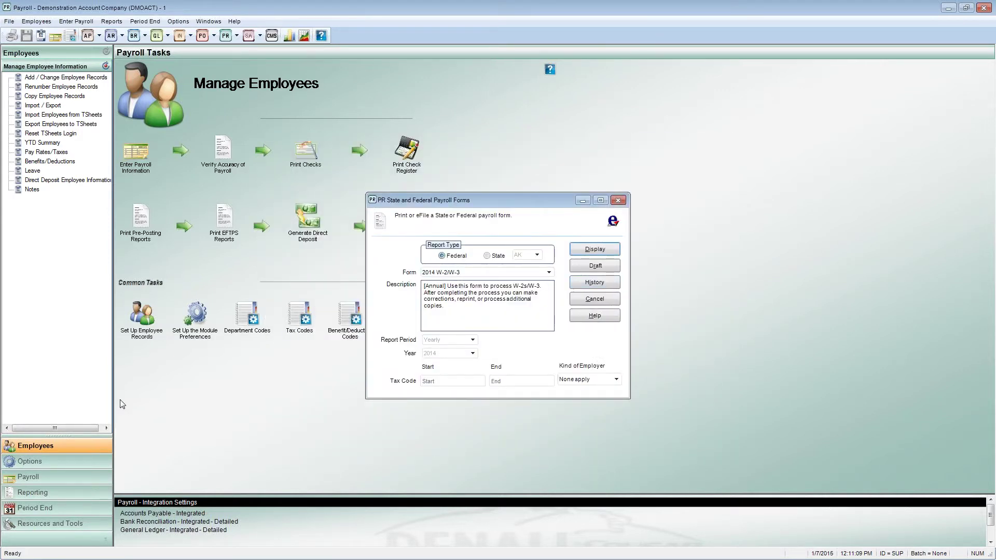
key("alt+Tab")
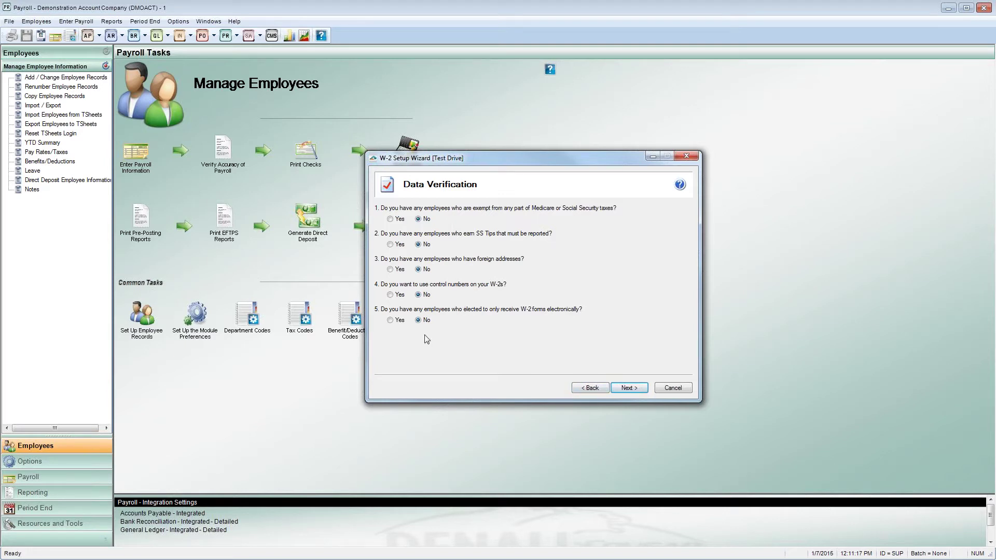
Complete the wizard with all data verification answers set to No, payer kind 941 and a single payroll data file
left_click(626, 393)
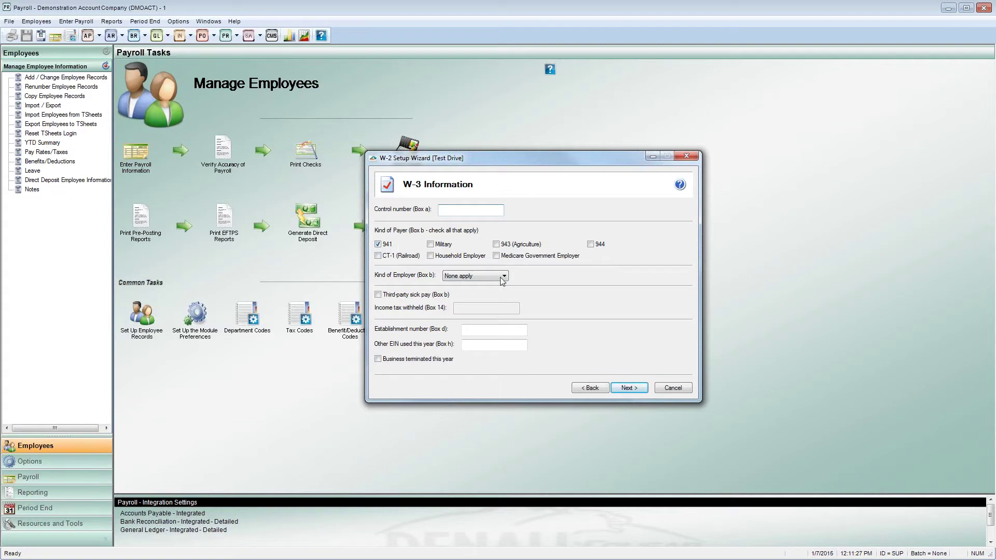
left_click(636, 389)
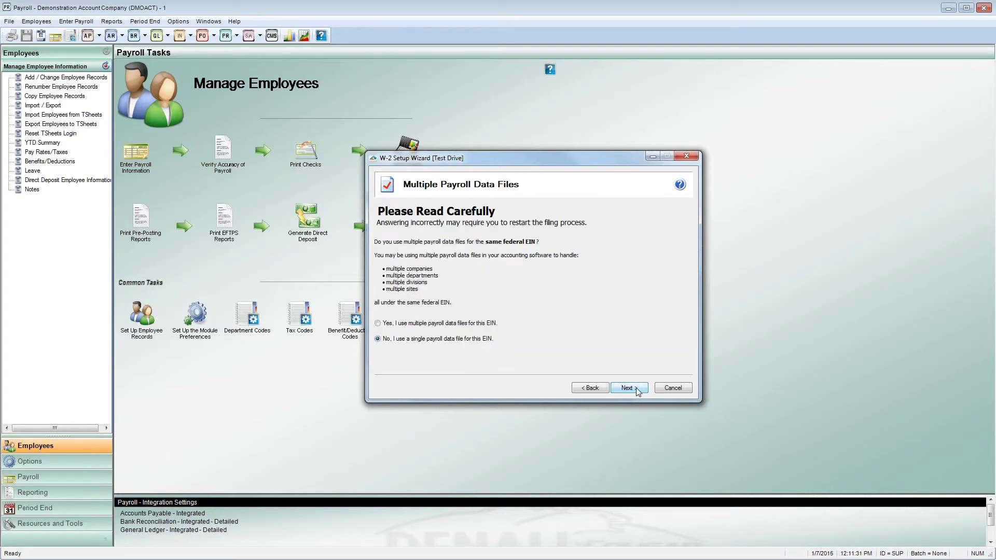
left_click(637, 391)
left_click(633, 388)
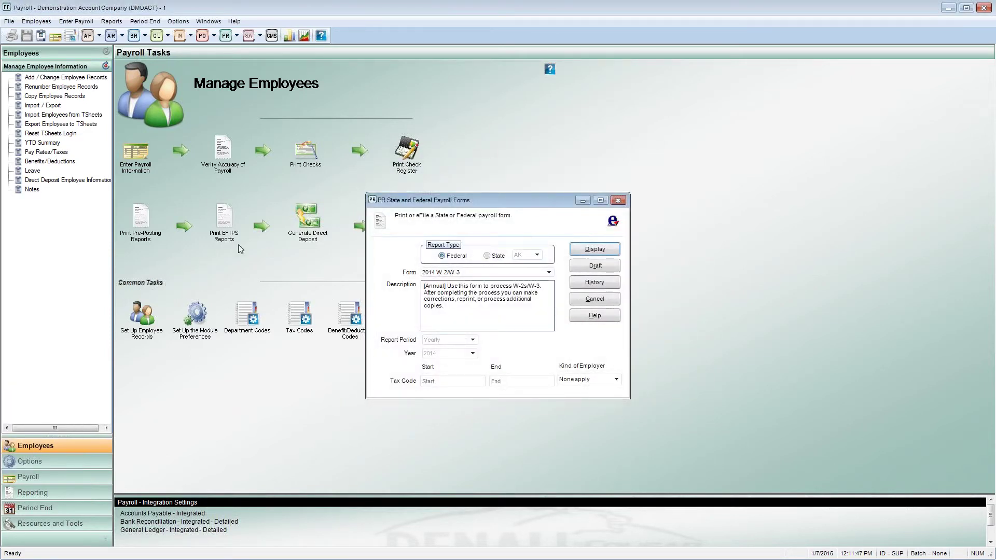
Acknowledge the missing payroll data and Test Drive mode notices to open the W2/1099 Preparer
left_click_drag(288, 248, 549, 357)
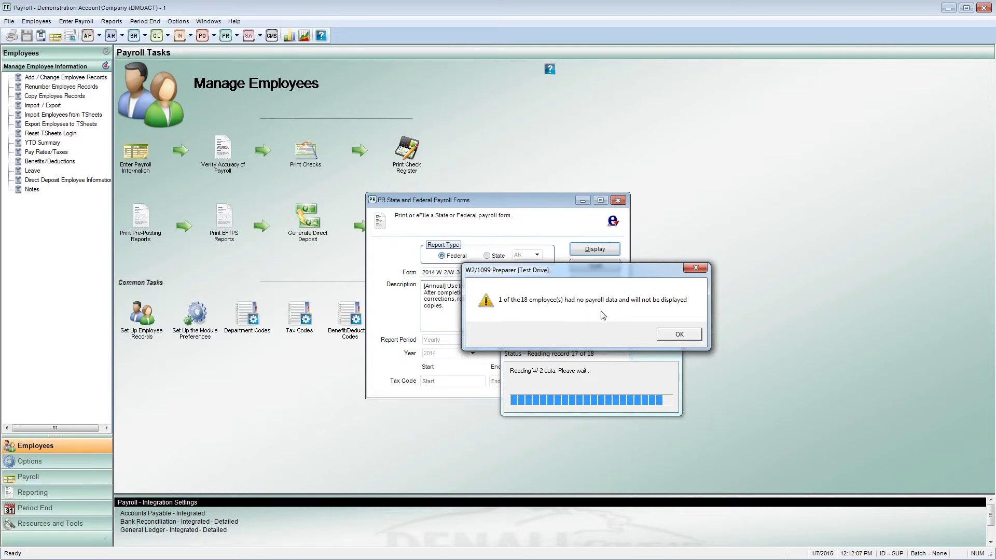
left_click(660, 336)
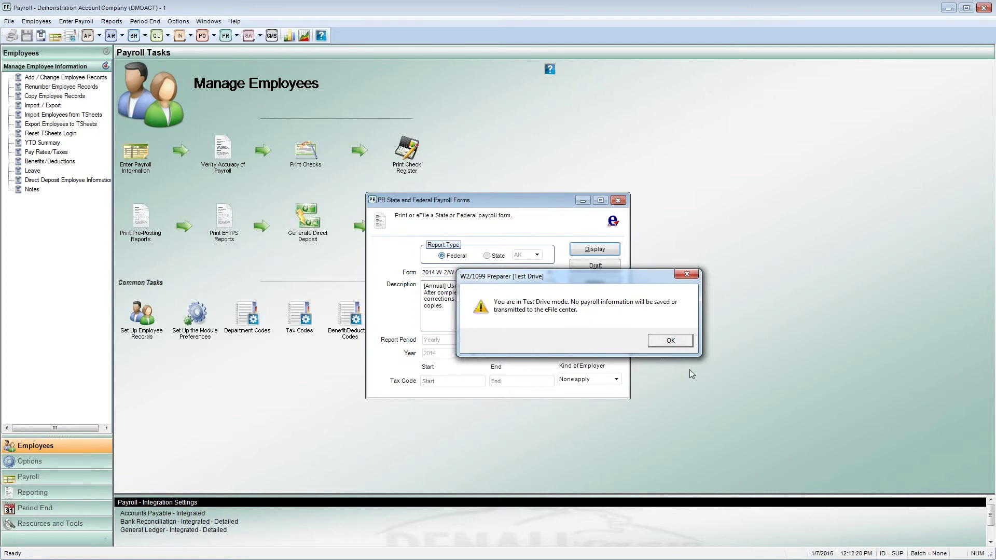
left_click(682, 341)
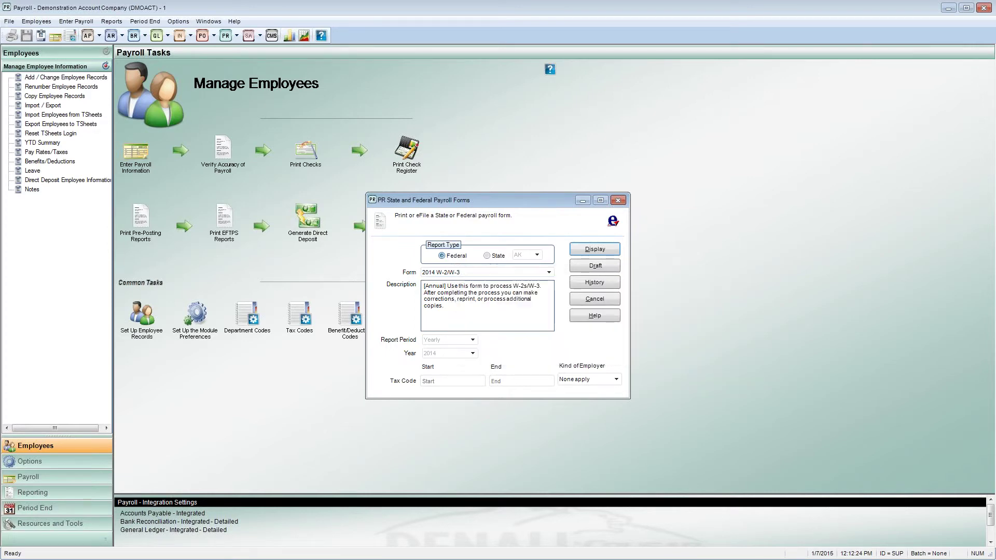
Move the W2/1099 Preparer window into view, widen it, and use the pane divider to inspect the employee name and address columns
left_click_drag(100, 240, 499, 230)
left_click_drag(563, 208, 632, 205)
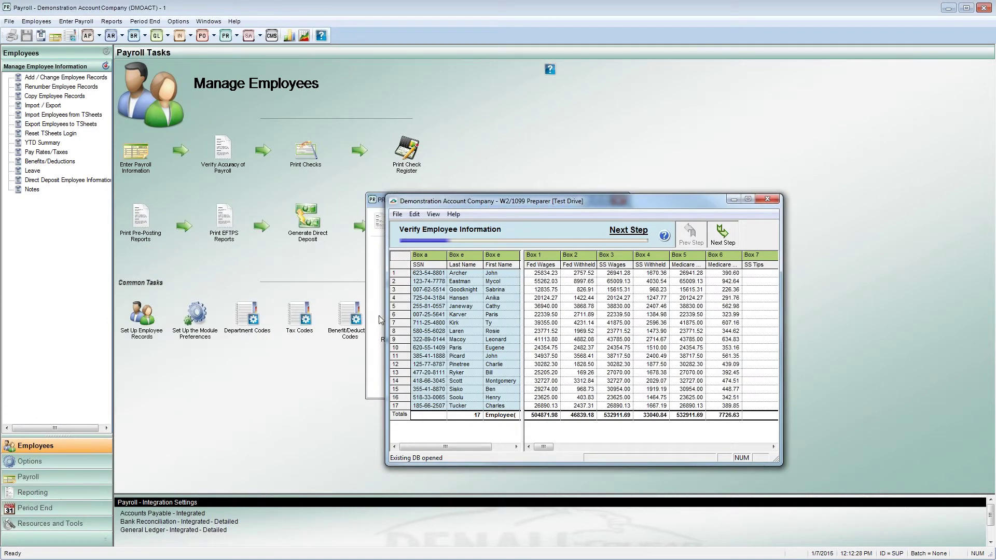
left_click_drag(384, 322, 199, 375)
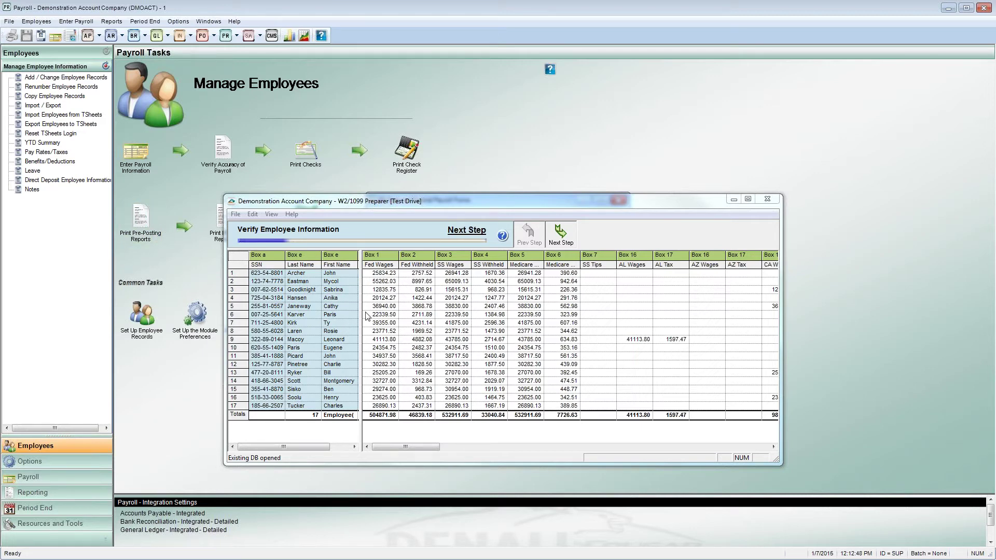
left_click_drag(360, 315, 626, 339)
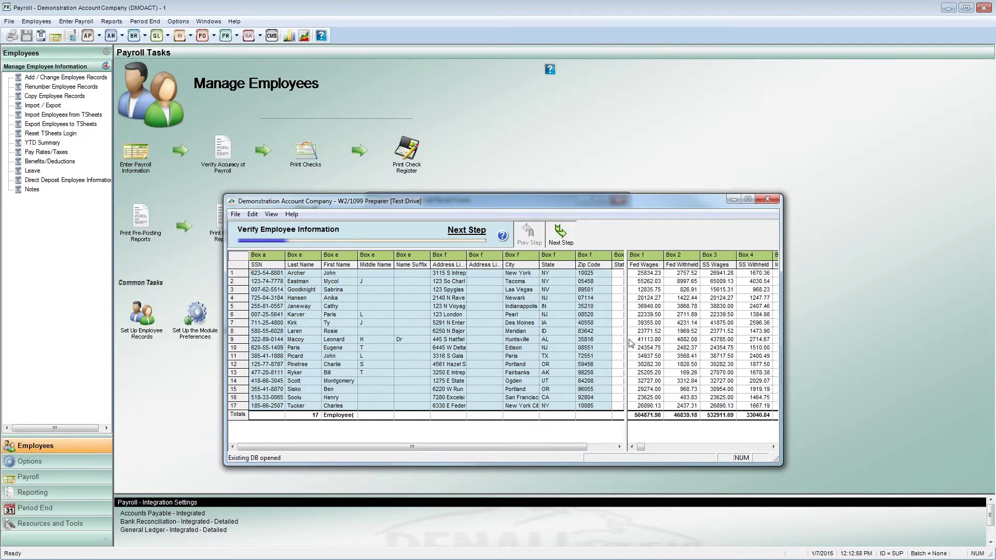
left_click_drag(626, 342, 361, 299)
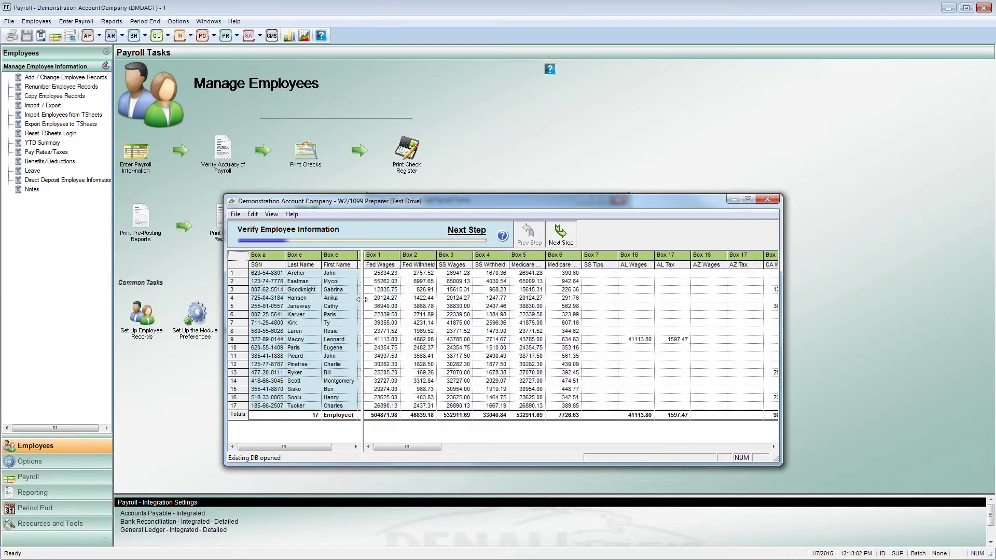
Advance to the state wages verification, inspect the wage and tax columns, and continue to the unassigned columns
left_click(559, 236)
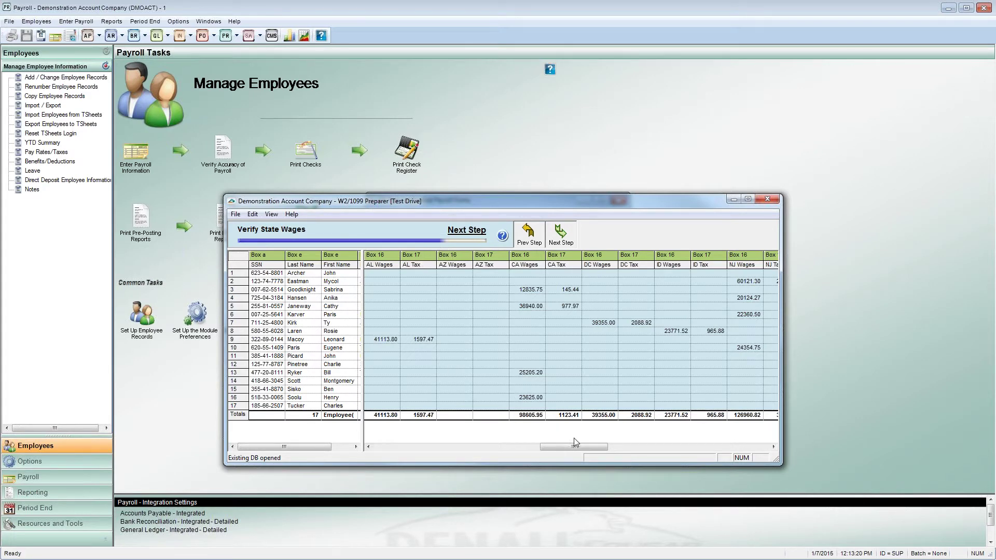
left_click_drag(577, 446, 470, 432)
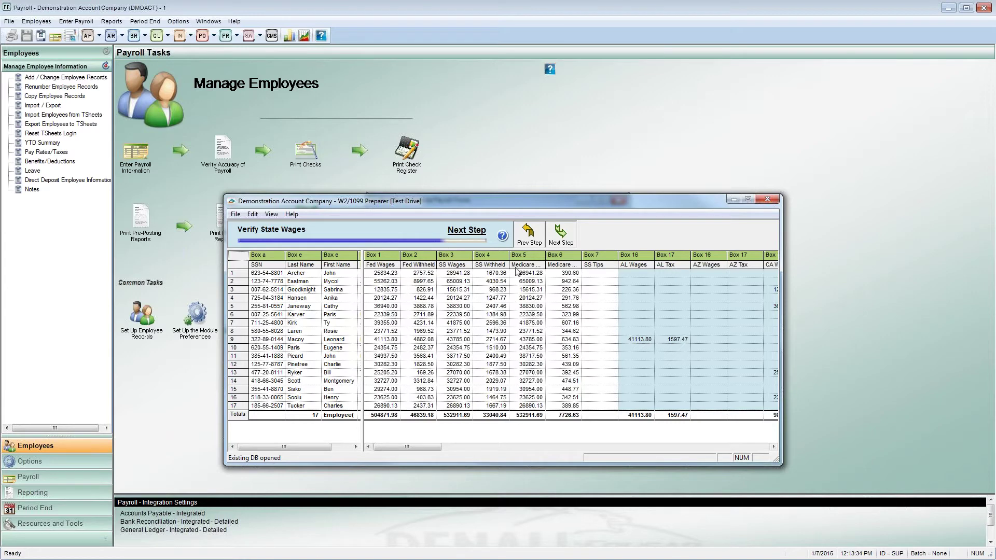
left_click(569, 237)
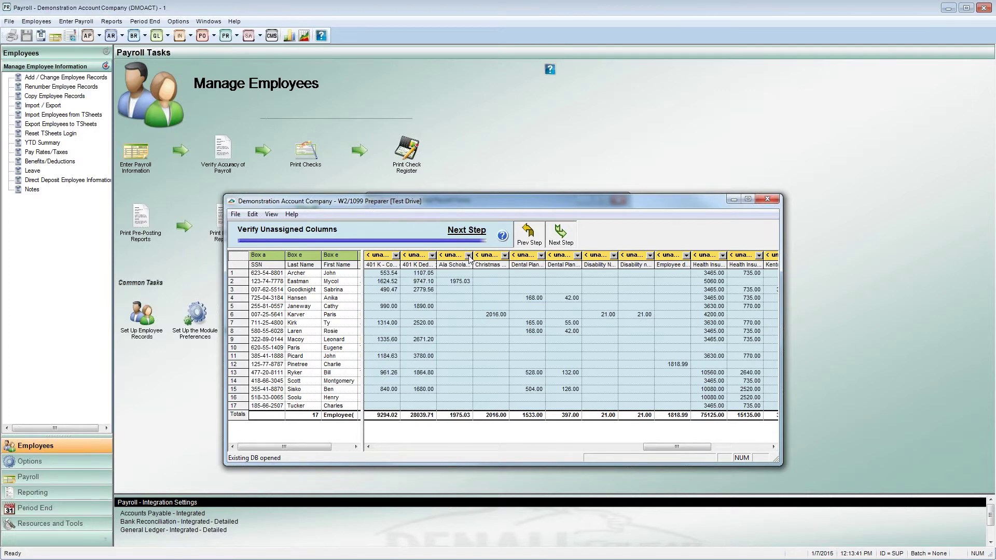
View the Box 11, 12 and 14 assignment choices for the second Dental Plan column without assigning it, and look through the remaining unassigned columns
left_click(578, 257)
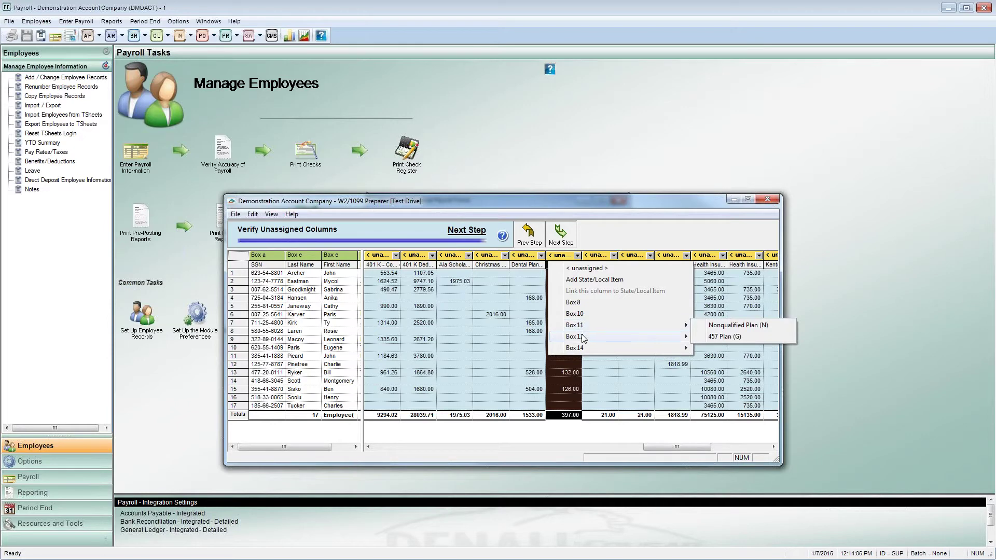
mouse_move(585, 338)
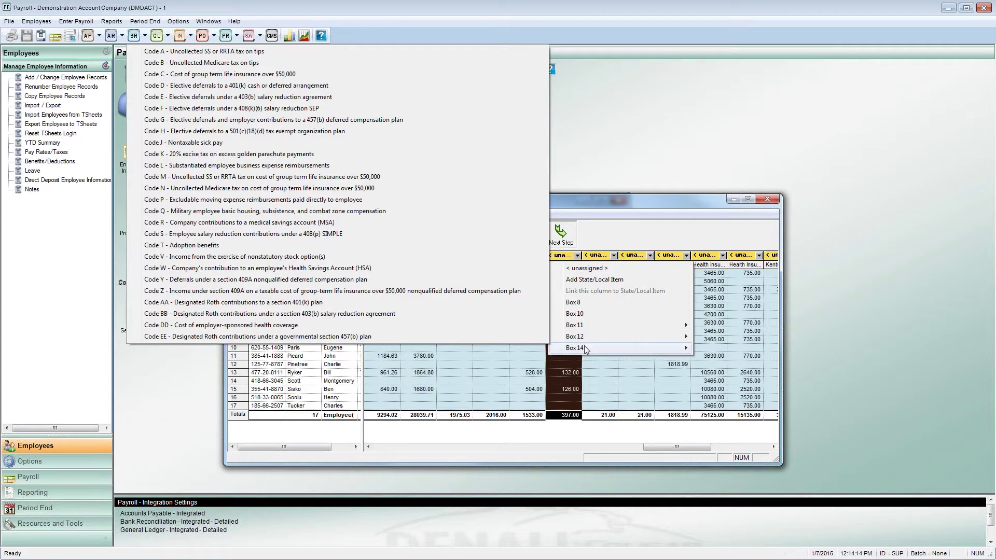
left_click(585, 349)
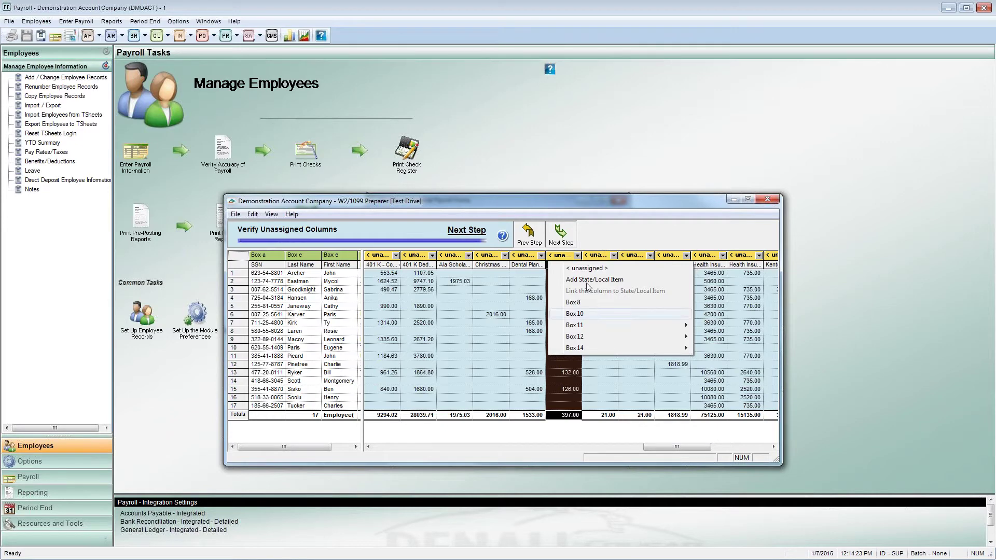
left_click(652, 446)
left_click_drag(653, 447, 718, 450)
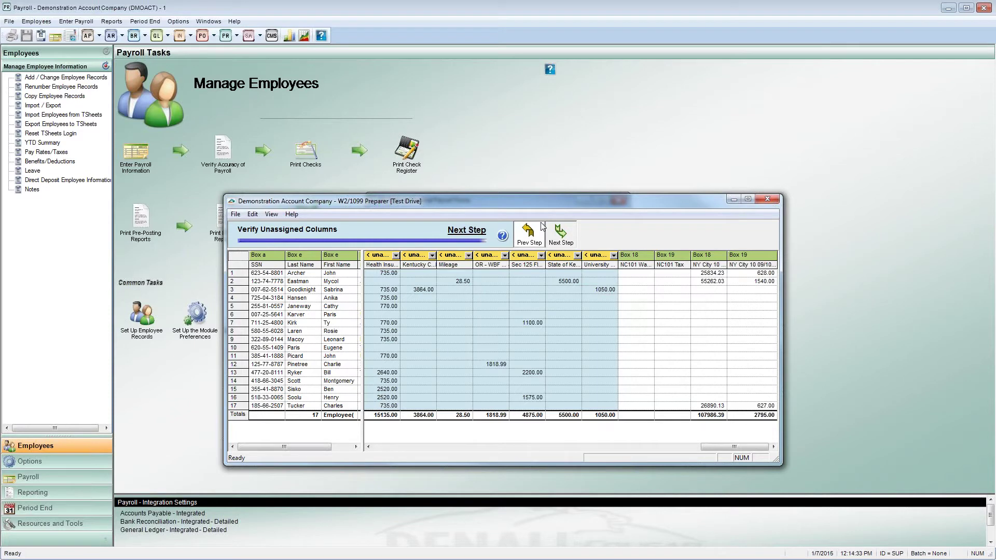
Finish the data verification, acknowledging the New Jersey tax name warning and continuing without correcting the unassigned column and wage detail errors
left_click(564, 236)
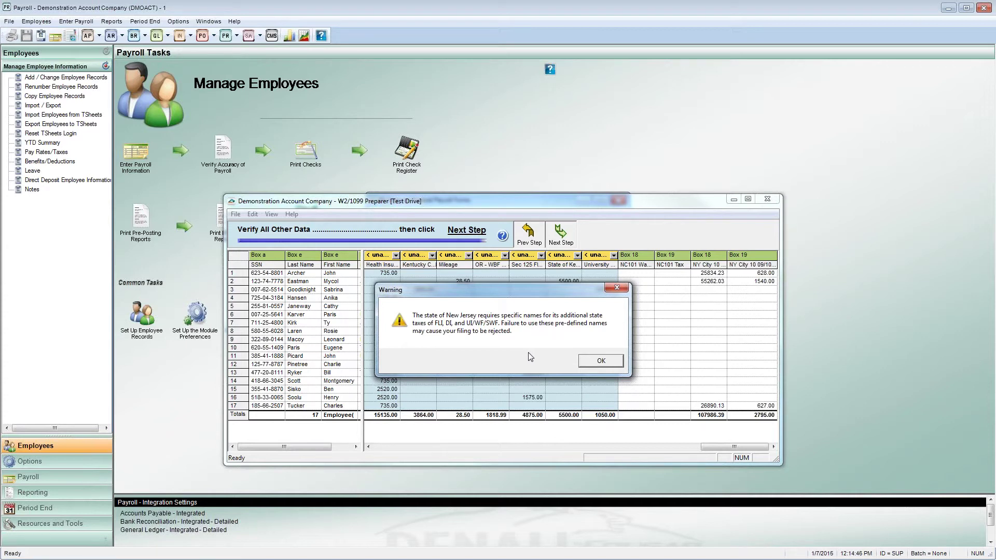
left_click(602, 362)
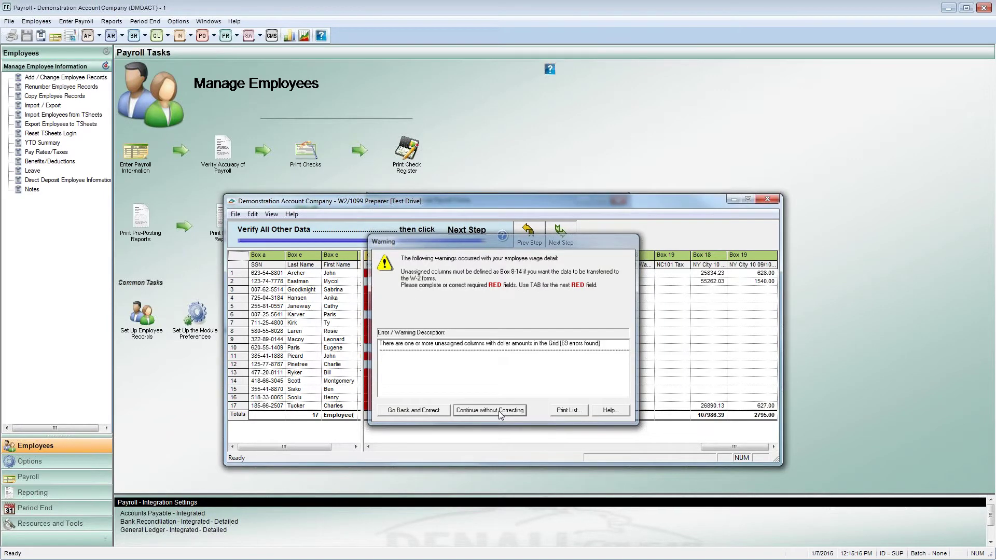
left_click(500, 411)
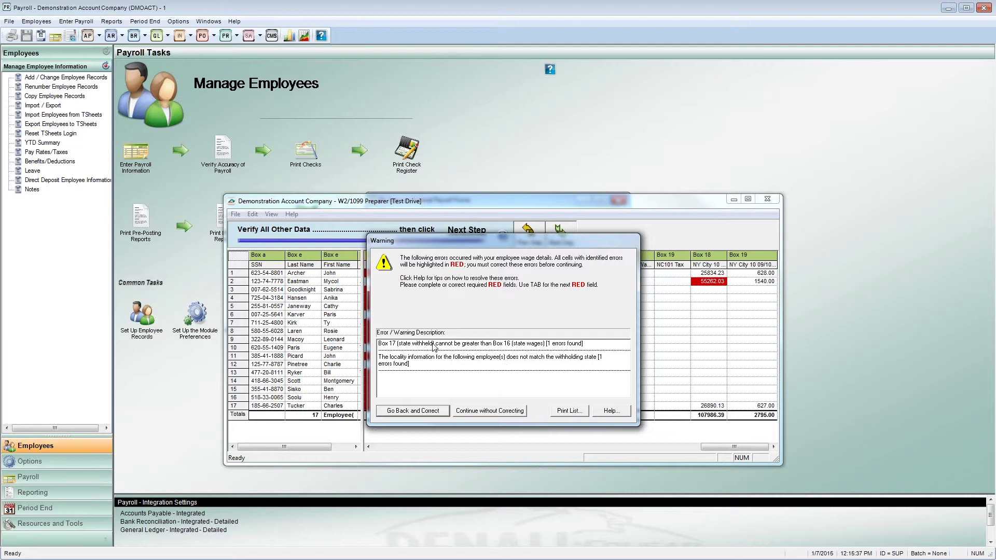
left_click(511, 416)
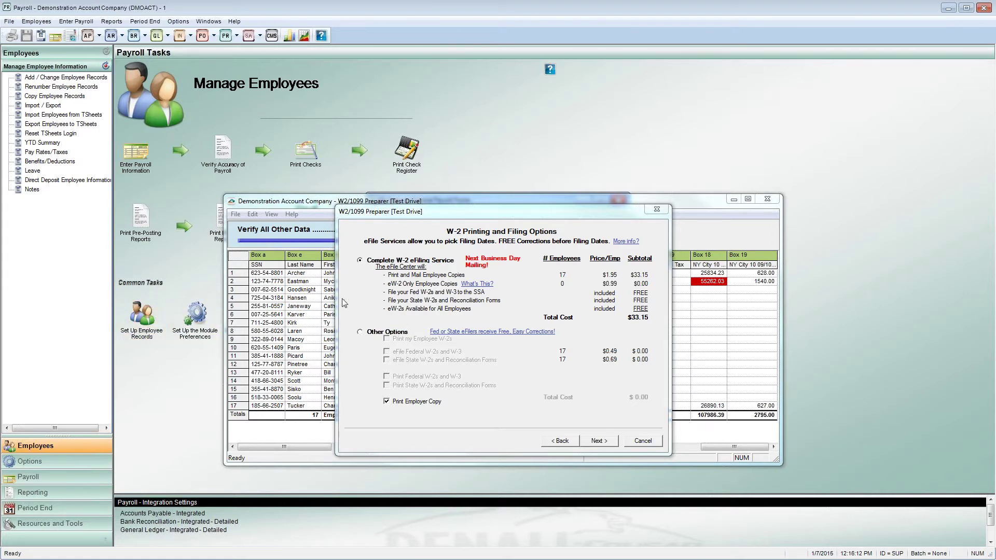
Choose Other Options for W-2 filing, with printing of employee, federal and state W-2s selected and both eFile options cleared
left_click(360, 332)
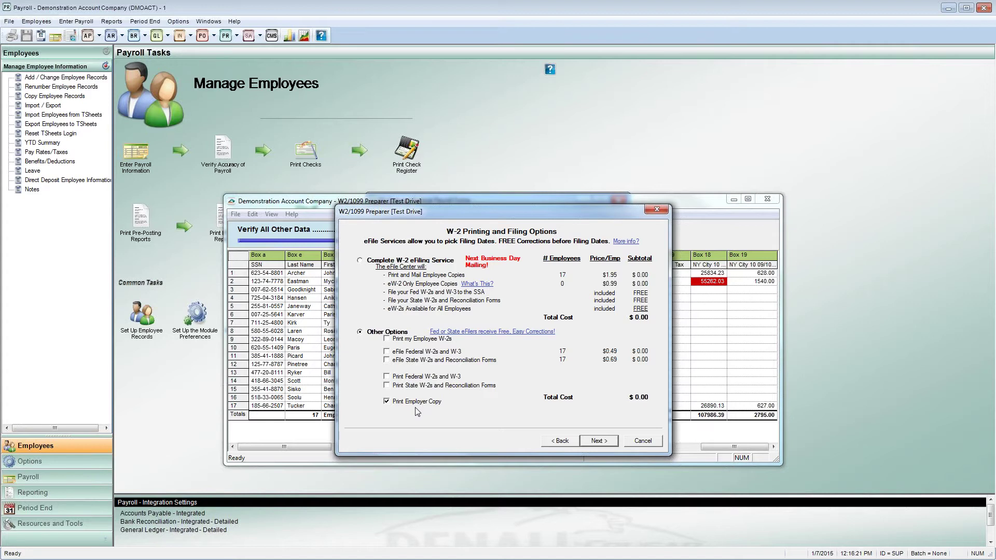
left_click(387, 339)
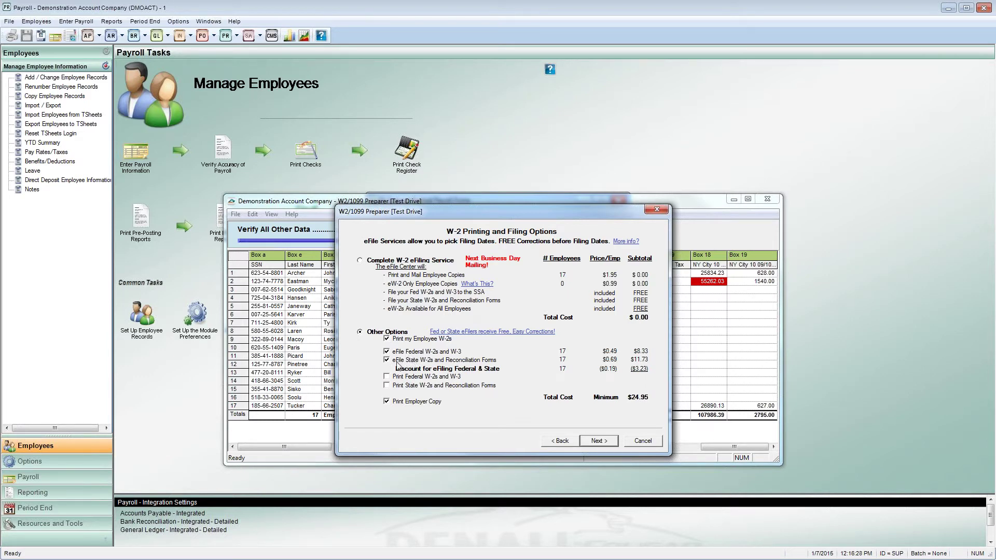
left_click(388, 360)
left_click(387, 352)
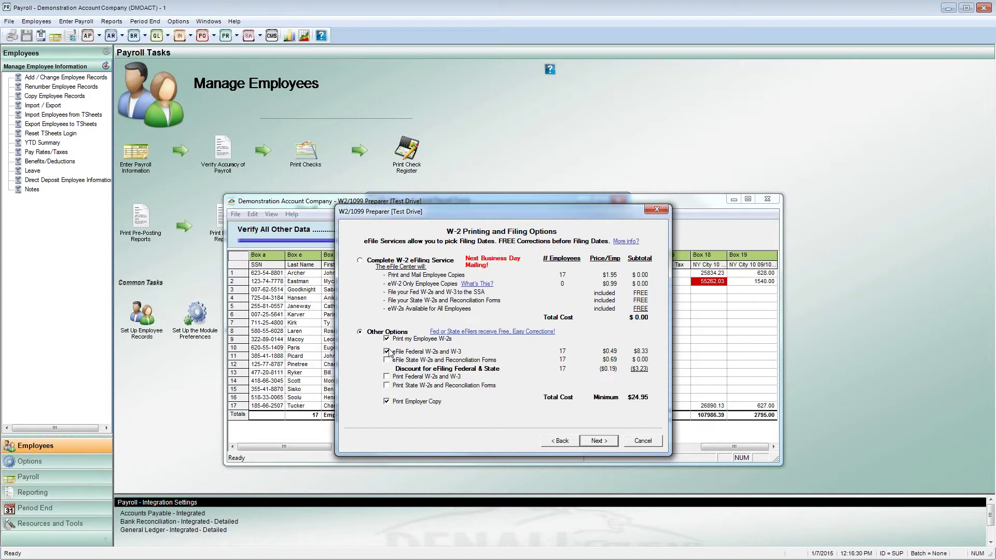
left_click(387, 377)
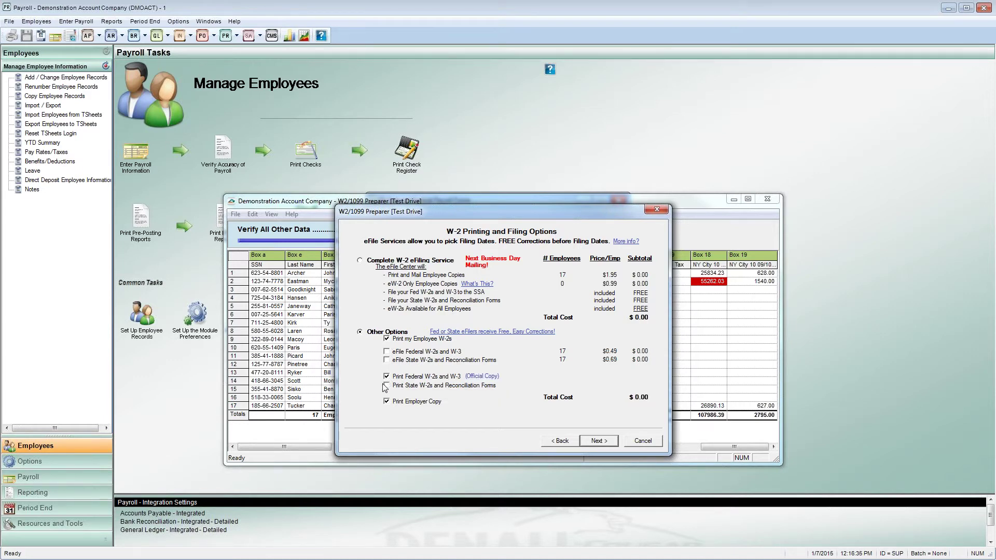
left_click(392, 387)
Try adding federal and state eFiling to the printing selections, and clear both eFile options again
left_click(387, 359)
left_click(387, 360)
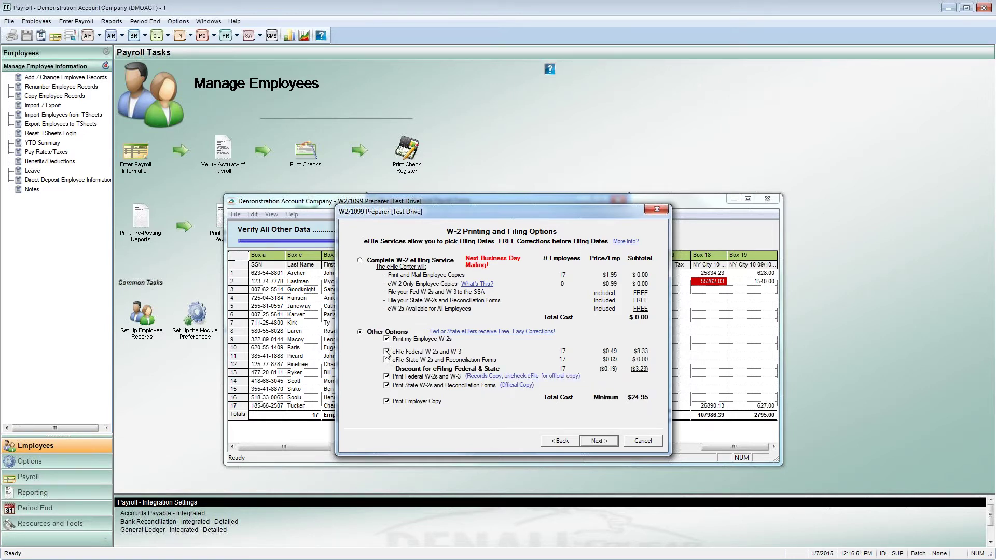
left_click(387, 352)
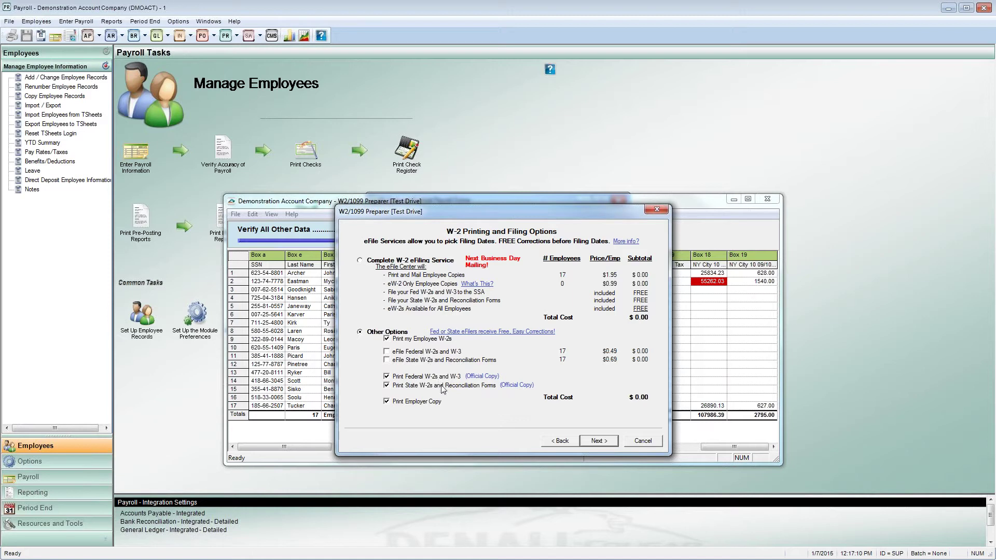
mouse_move(422, 390)
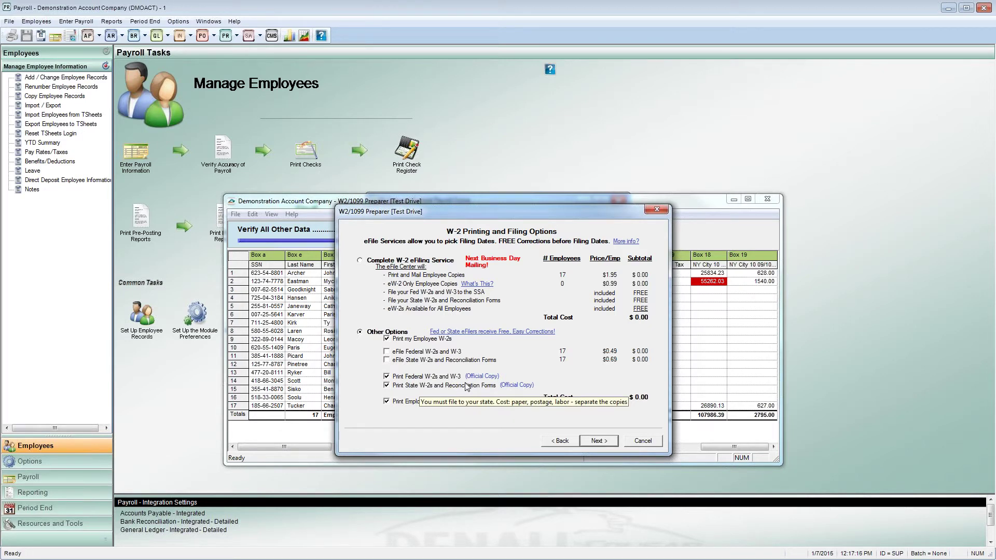
mouse_move(454, 374)
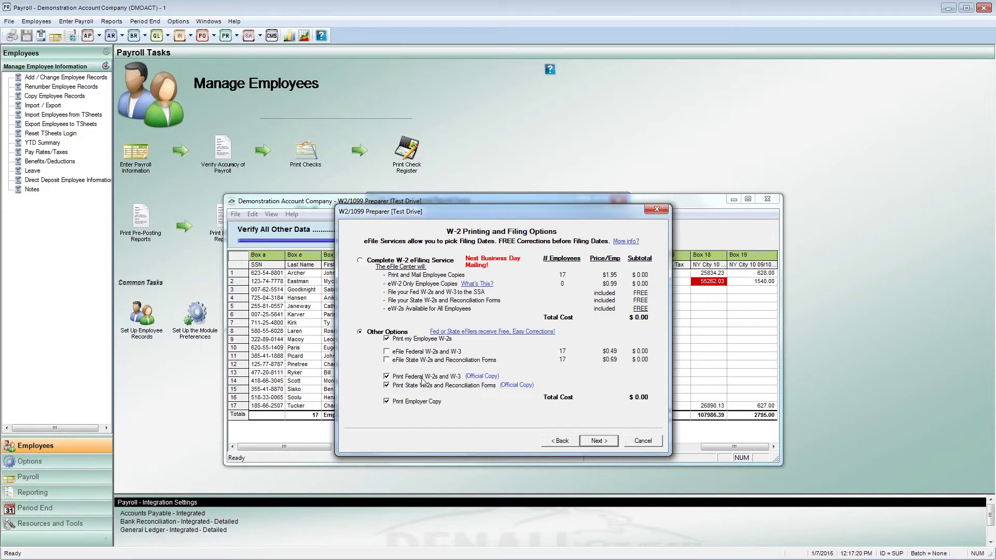
Continue without the Complete W-2 eFile Service and proceed past the paper filing limit notice for Oregon
left_click(594, 445)
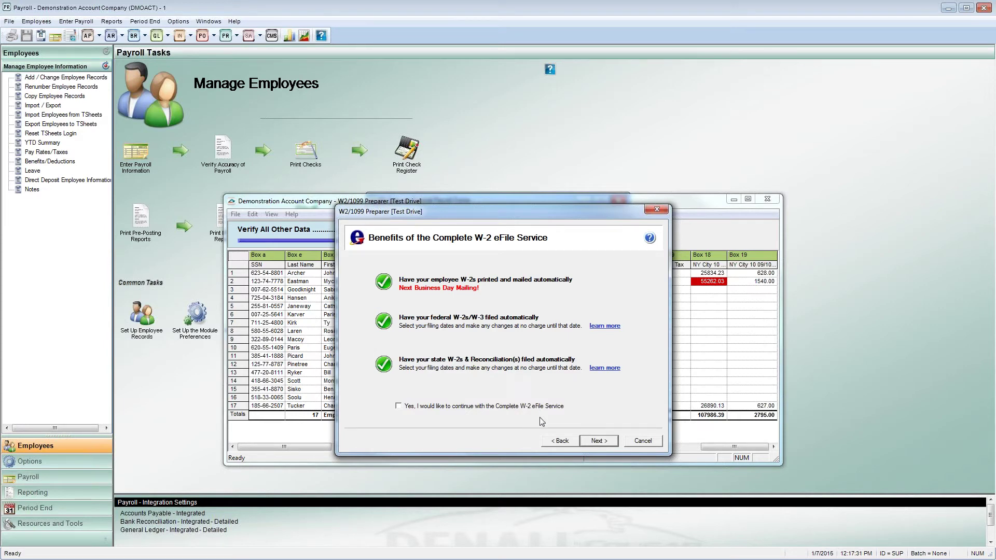
left_click(599, 441)
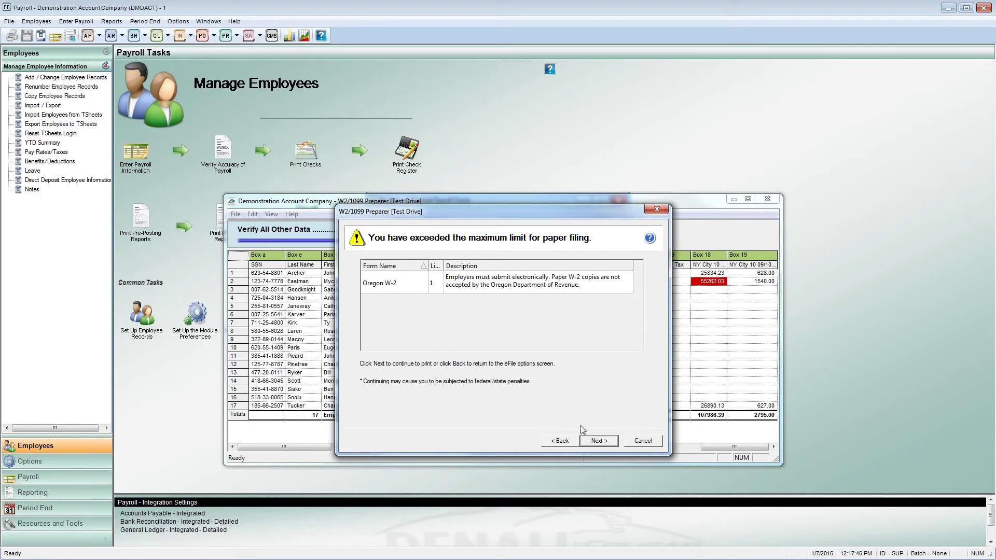
left_click(603, 444)
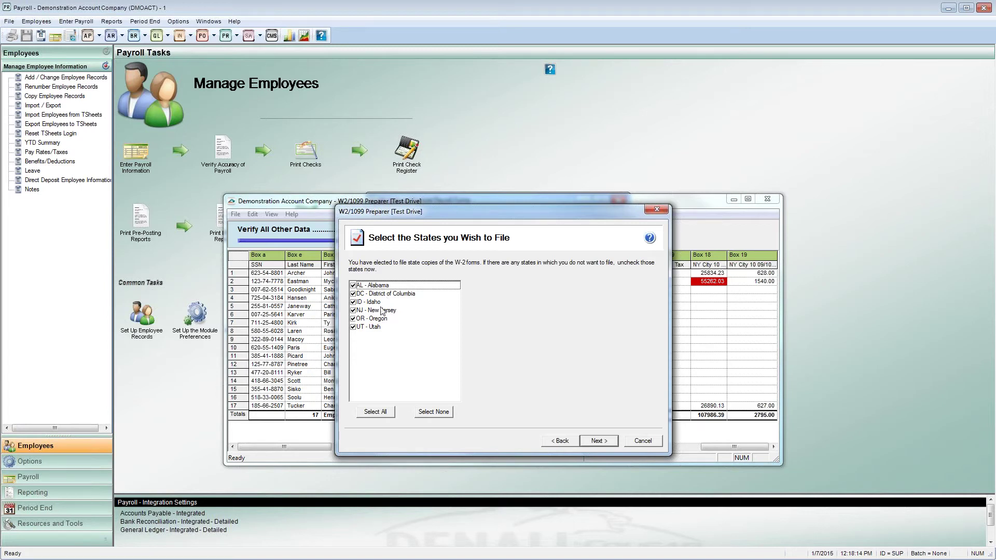
Keep all listed states selected for filing, and choose None as the Oregon form
left_click(597, 442)
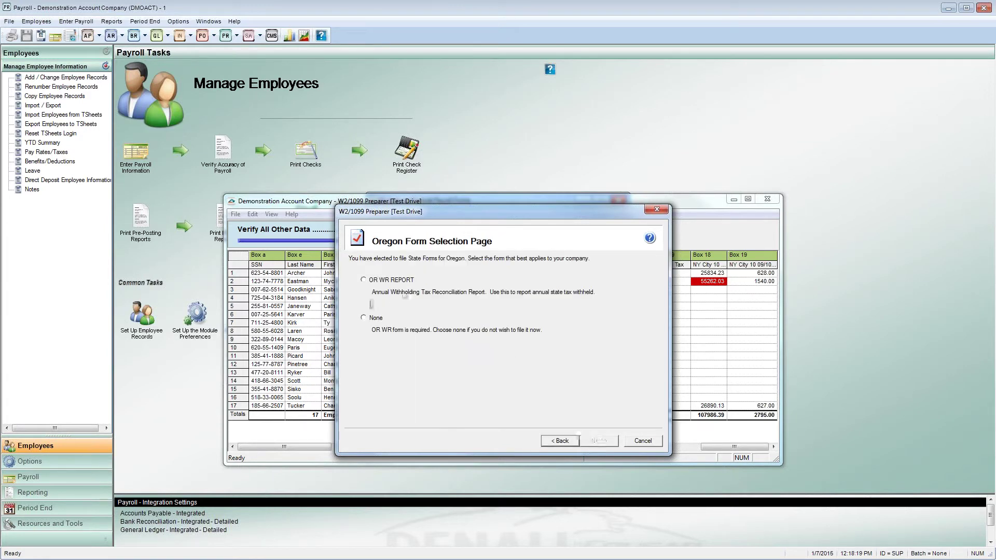
left_click(370, 320)
left_click(598, 442)
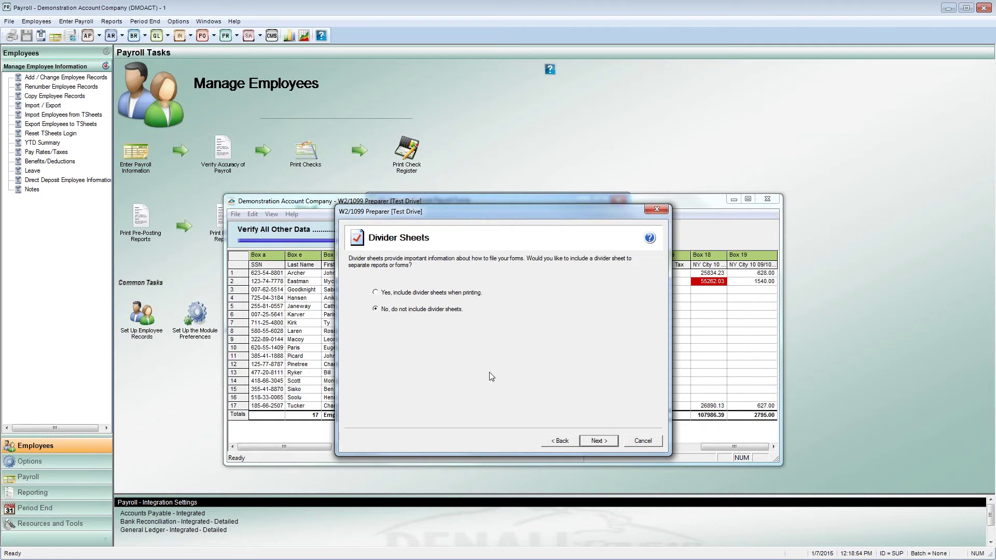
Leave divider sheets out of the printing, and review the full list of federal, state, employee and employer forms before continuing
left_click(598, 441)
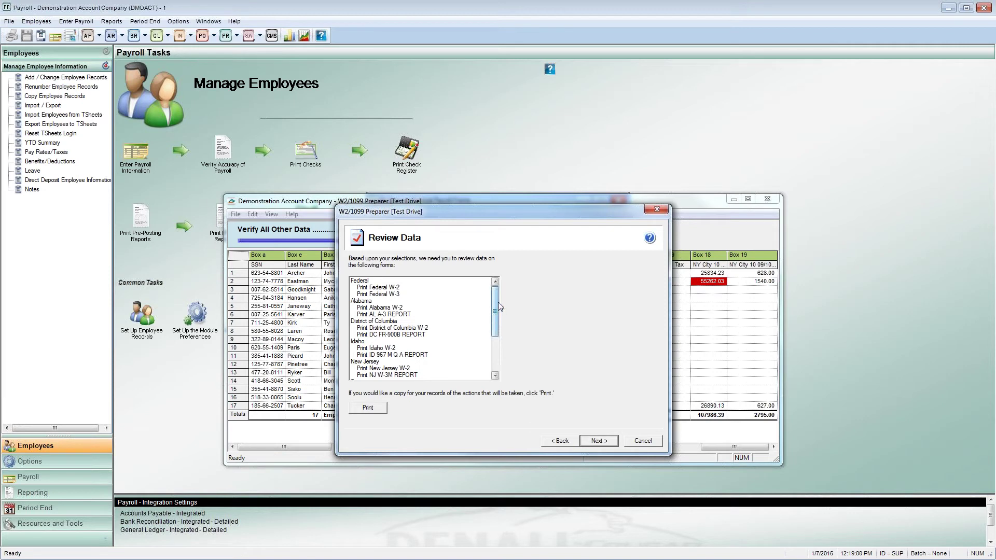
left_click_drag(497, 295, 500, 287)
scroll(495, 322, "down", 3)
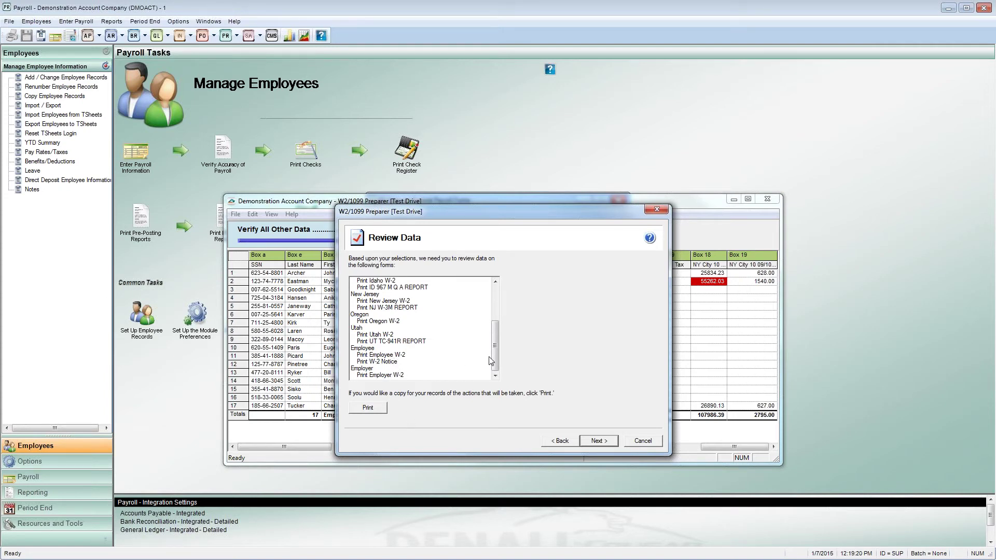
mouse_move(497, 358)
left_mouse_down()
mouse_move(501, 307)
mouse_move(495, 366)
left_mouse_up()
left_click_drag(497, 346, 496, 313)
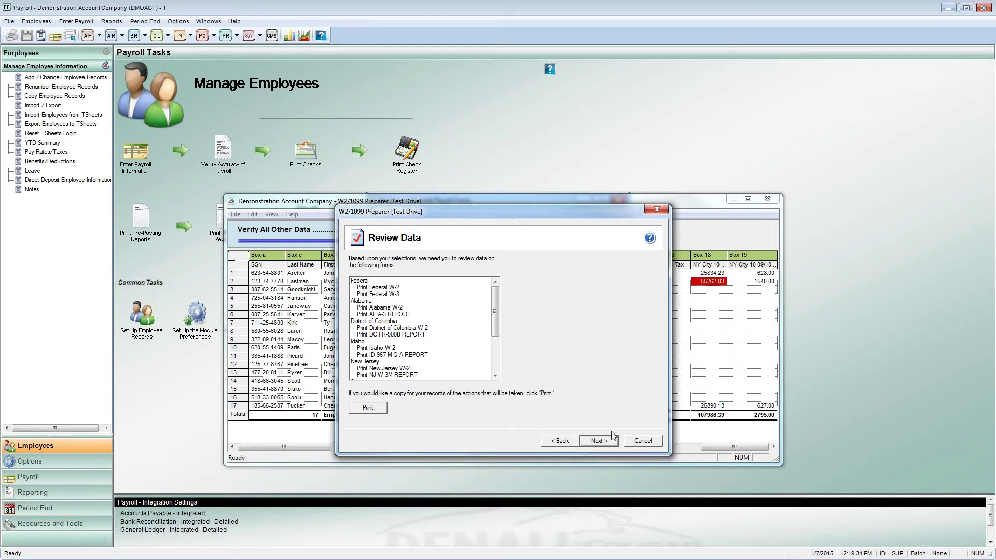
left_click(599, 441)
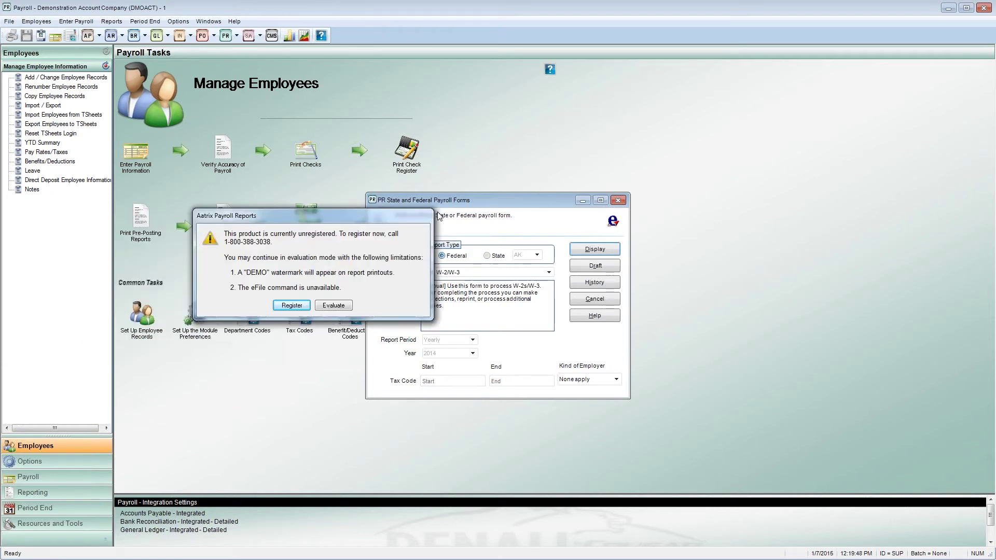
Move the unregistered product notice aside, open the registration window from it, and cancel registration to continue to the reports
left_click_drag(610, 217, 743, 216)
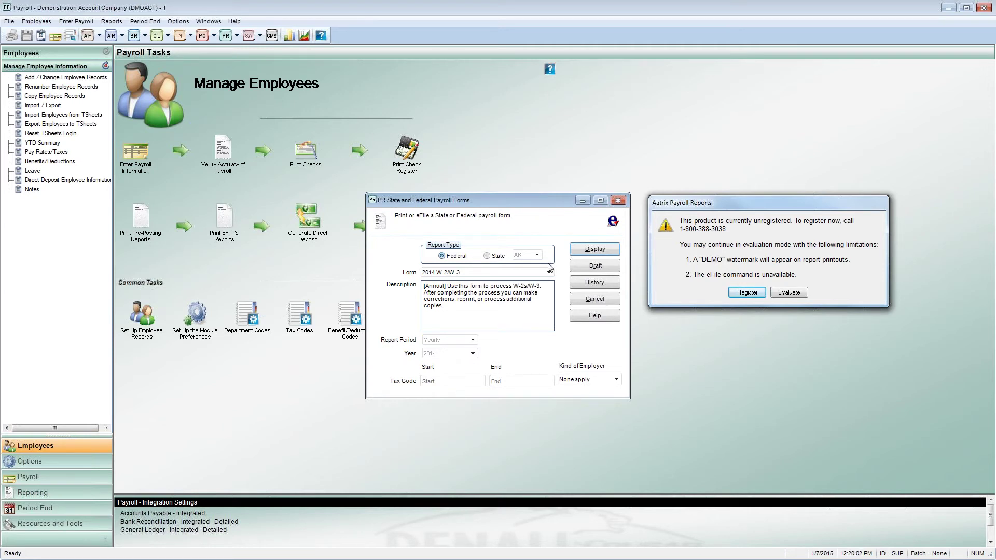
left_click(734, 292)
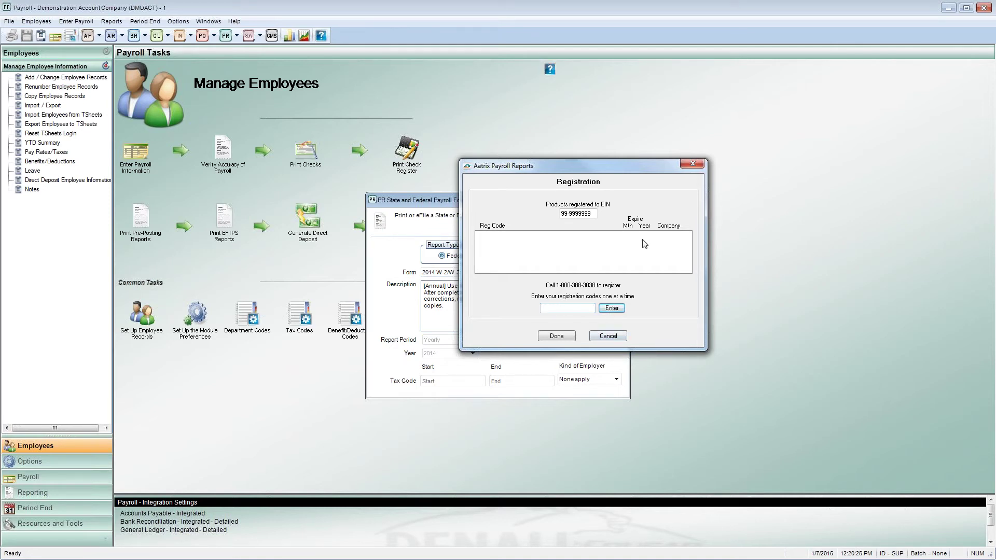
left_click(615, 338)
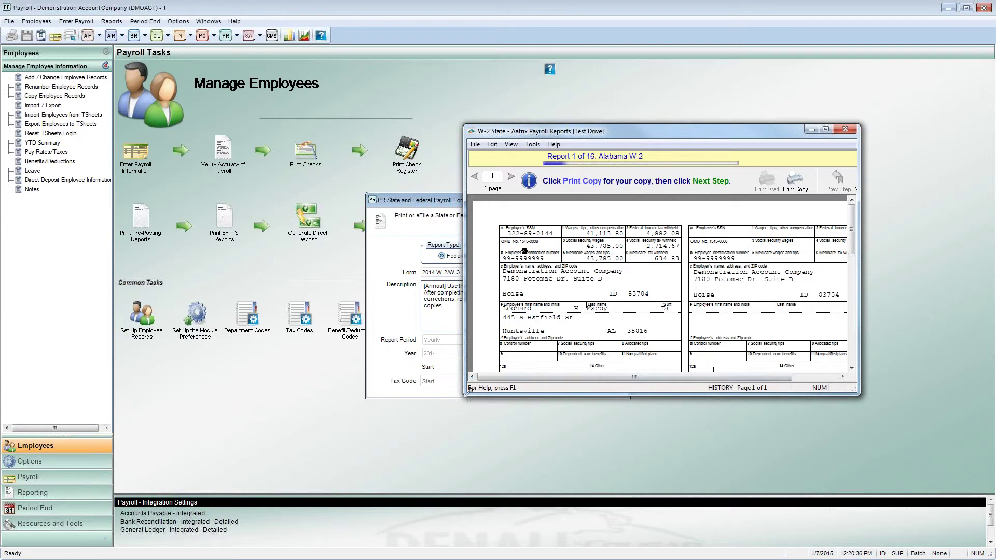
Enlarge the report window to inspect the Alabama W-2, and advance to the next report, acknowledging the paper warning and cancelling printing
left_click_drag(464, 395, 261, 536)
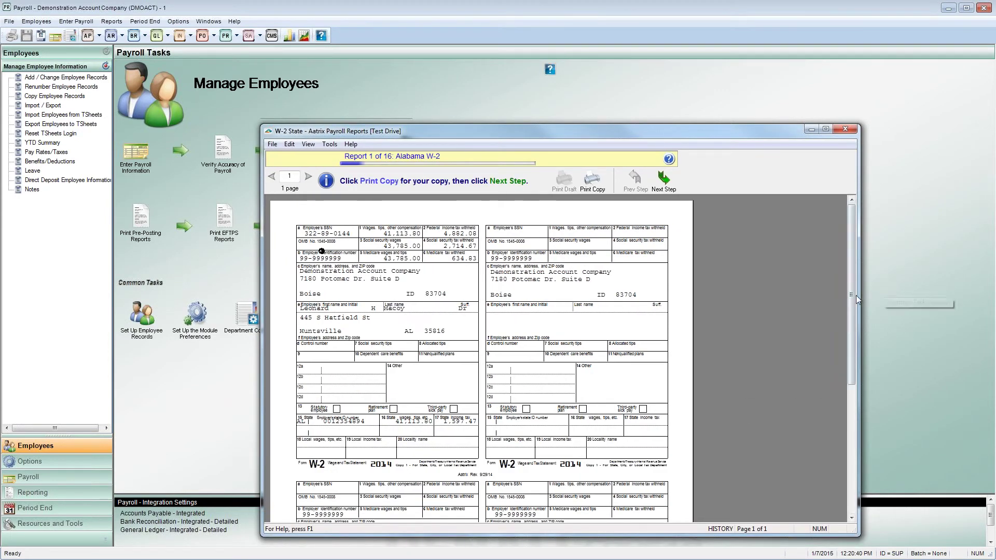
left_click_drag(853, 281, 527, 340)
left_click(672, 182)
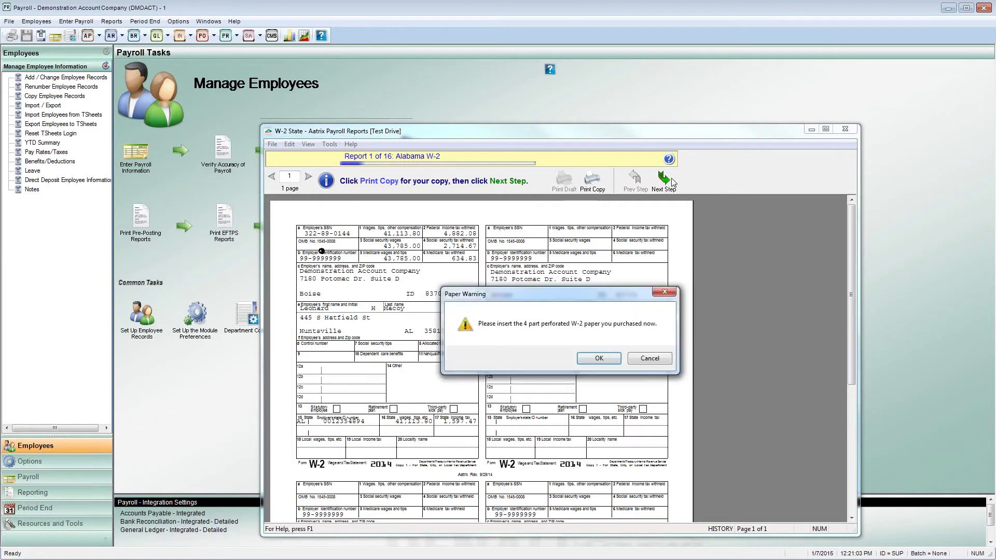
left_click(613, 363)
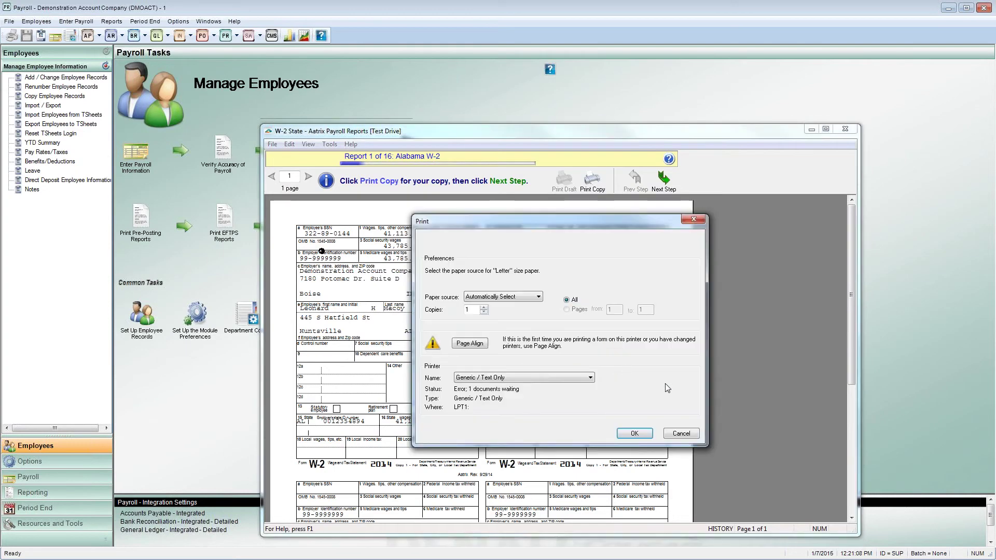
left_click(678, 433)
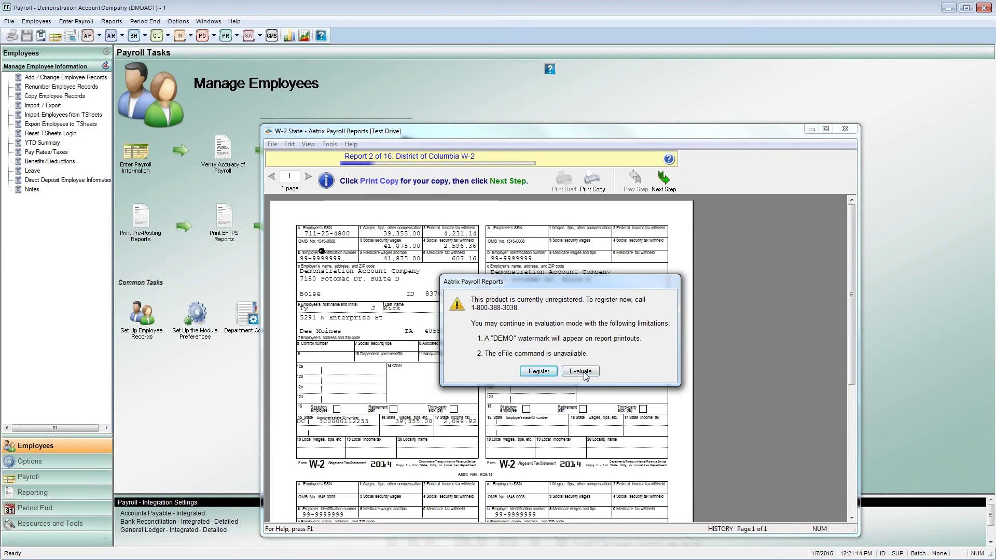
Continue in evaluation mode through the District of Columbia and Idaho W-2 reports, cancelling the paper warning for each without printing
left_click(583, 371)
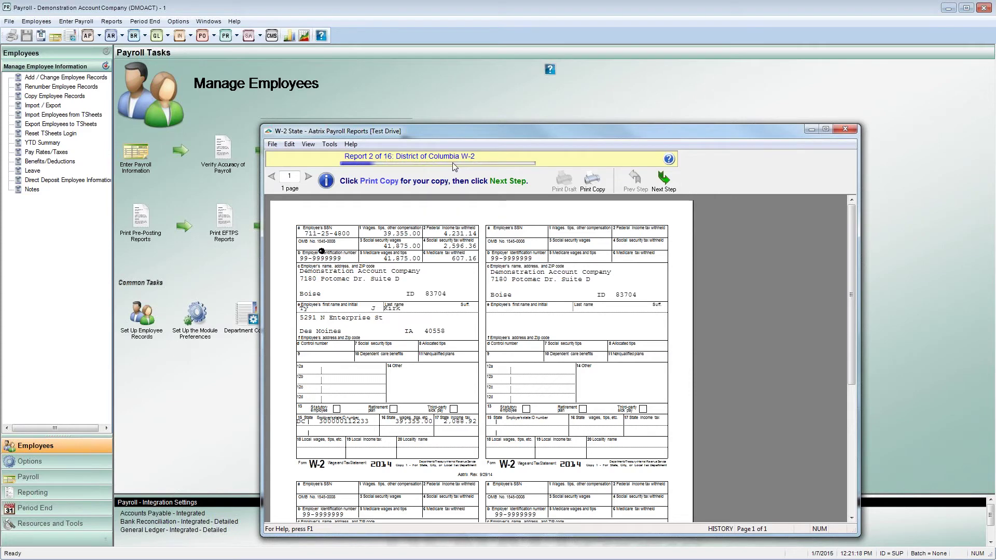
left_click(664, 179)
left_click(656, 363)
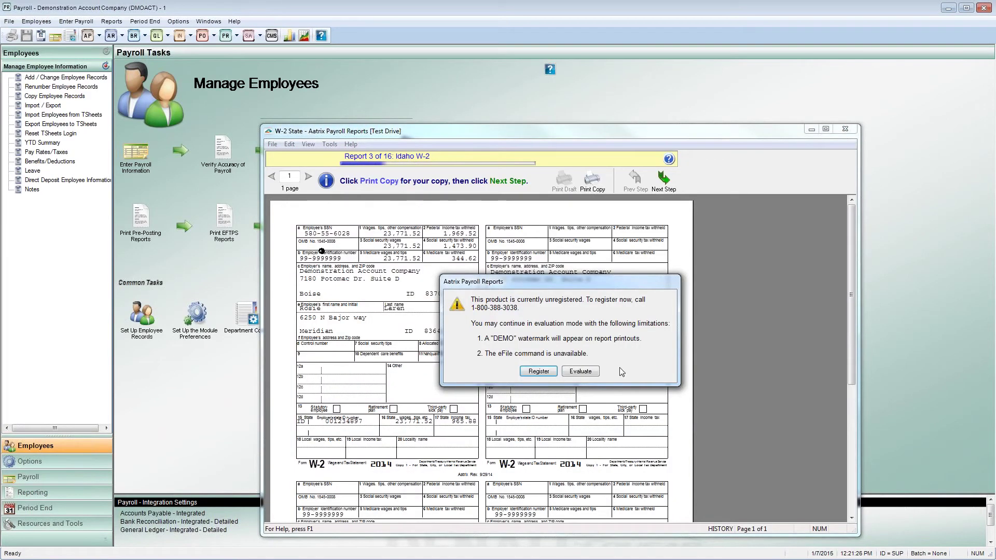
left_click(593, 376)
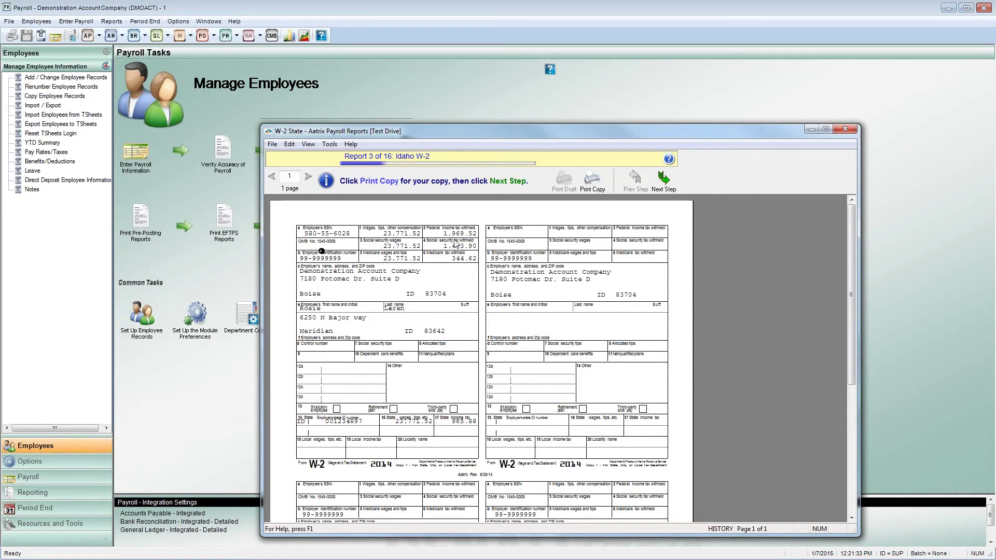
left_click(663, 183)
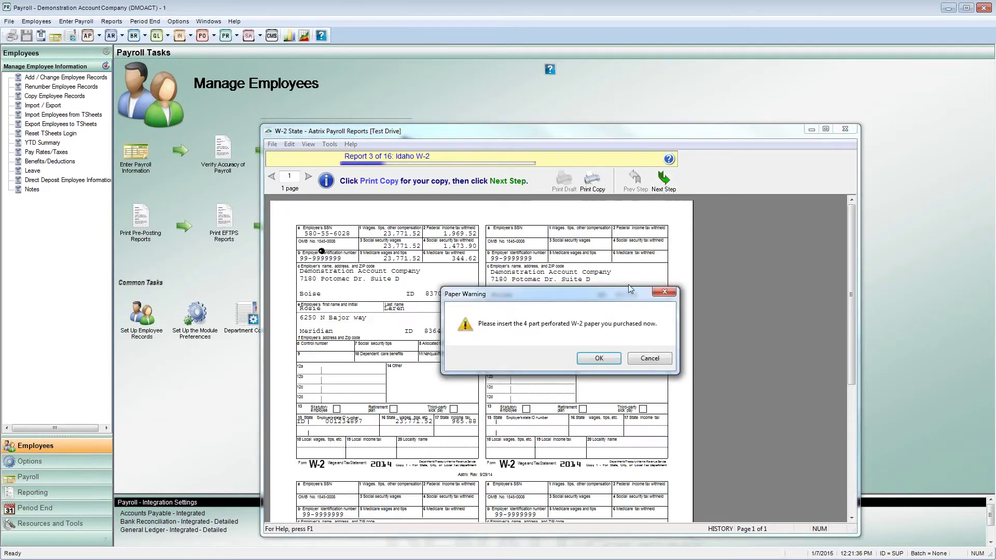
left_click(650, 360)
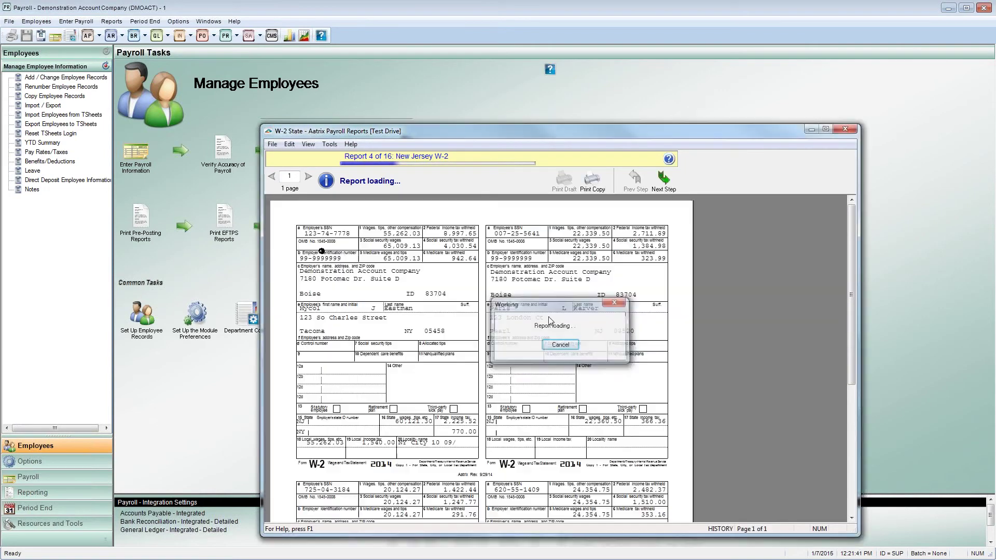
Pass through the New Jersey and Oregon W-2 reports in evaluation mode, cancelling each paper warning instead of printing
left_click(578, 372)
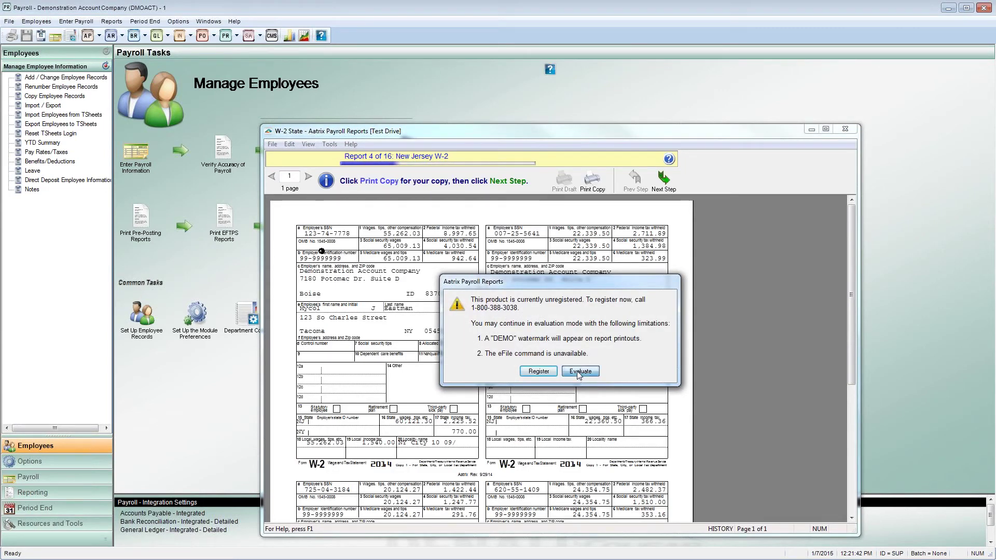
left_click(664, 182)
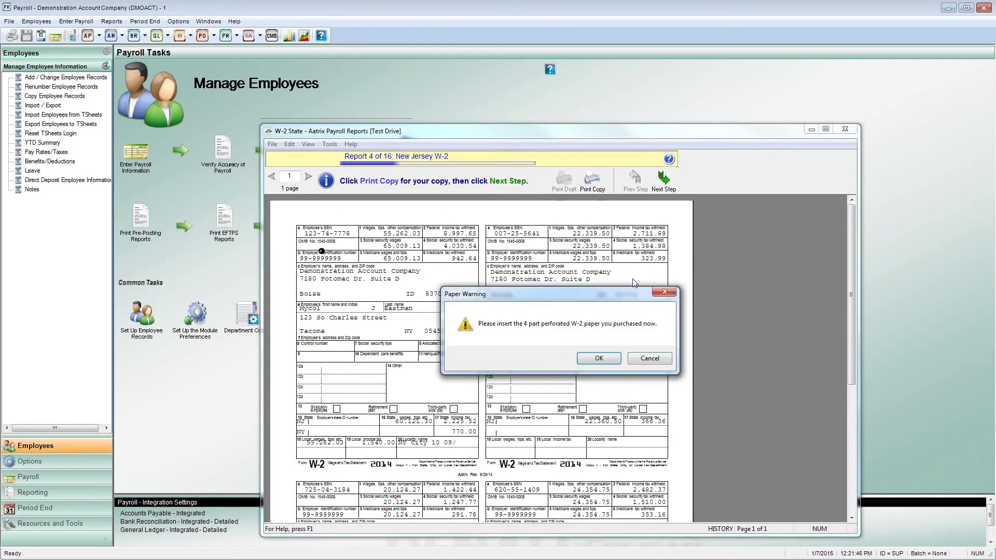
left_click(648, 359)
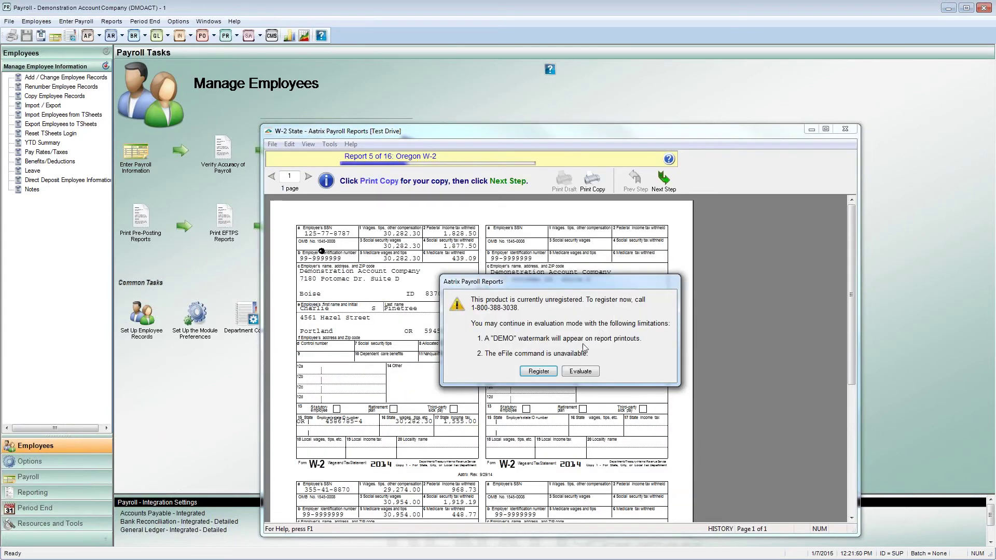
left_click(575, 372)
left_click(669, 182)
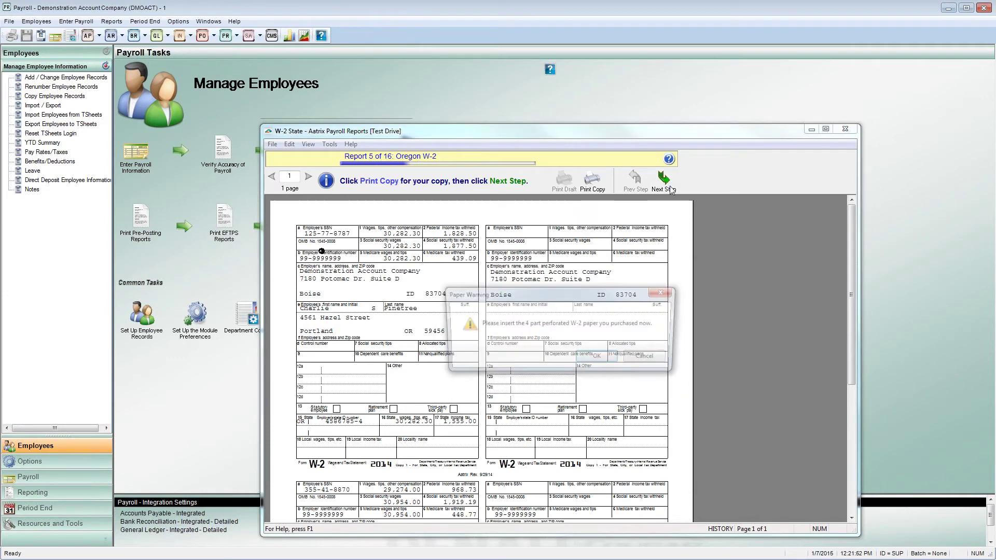
left_click(649, 359)
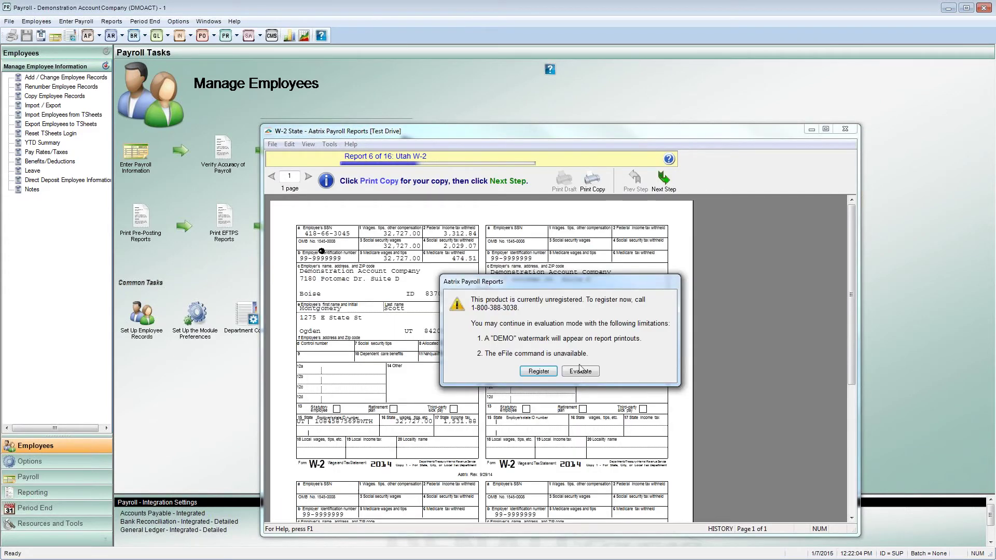
Evaluate the Utah W-2 report and advance to the Employee W-2, cancelling the paper warning
left_click(581, 370)
left_click(665, 188)
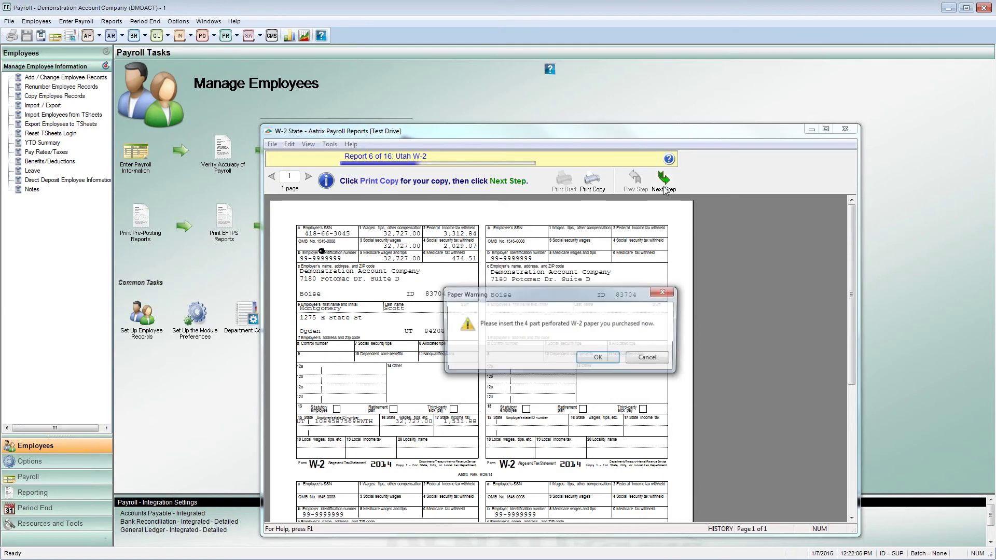
left_click(648, 360)
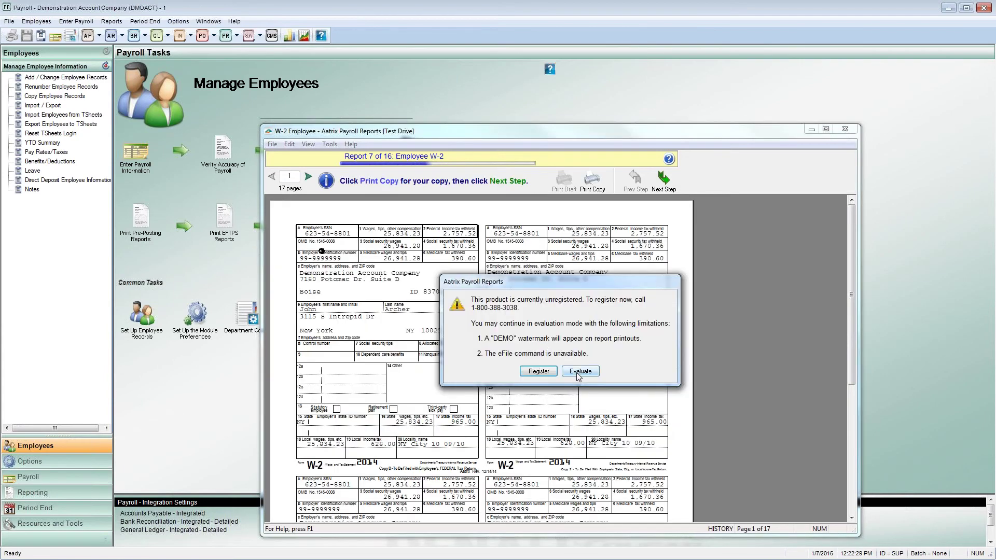
Page through the Employee W-2 report to page 4 in evaluation mode, and advance to the Employer W-2 while declining to print
left_click(579, 373)
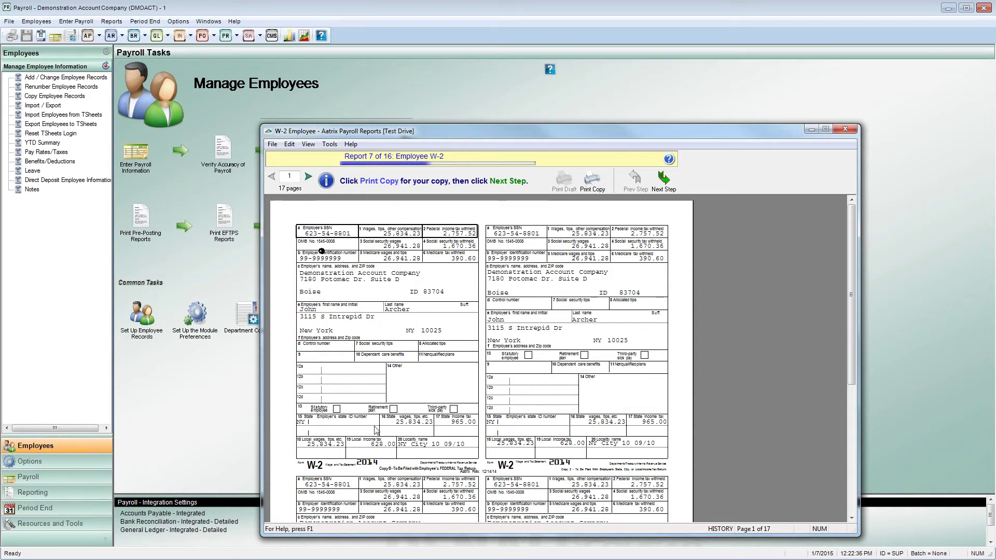
left_click(308, 176)
left_click(308, 176)
left_click(308, 177)
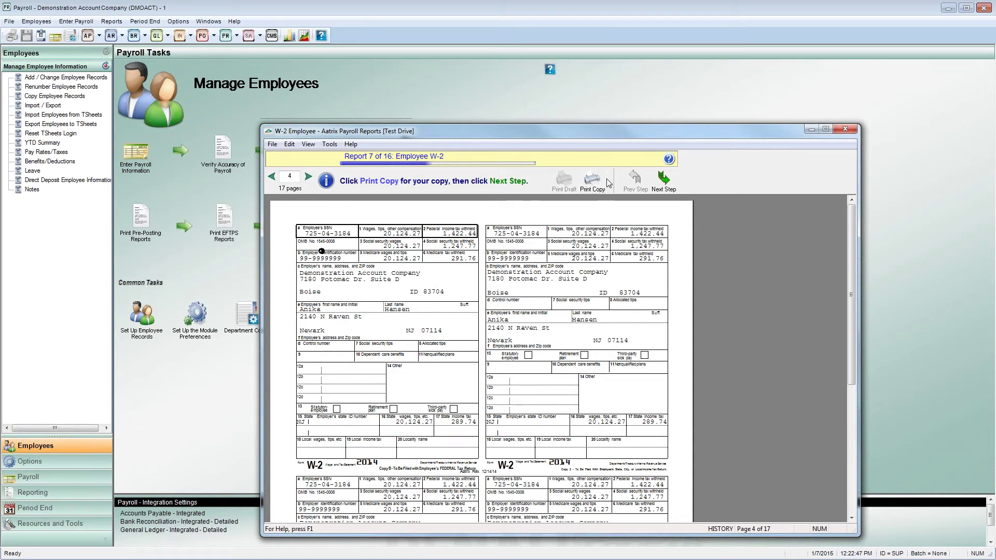
left_click(665, 179)
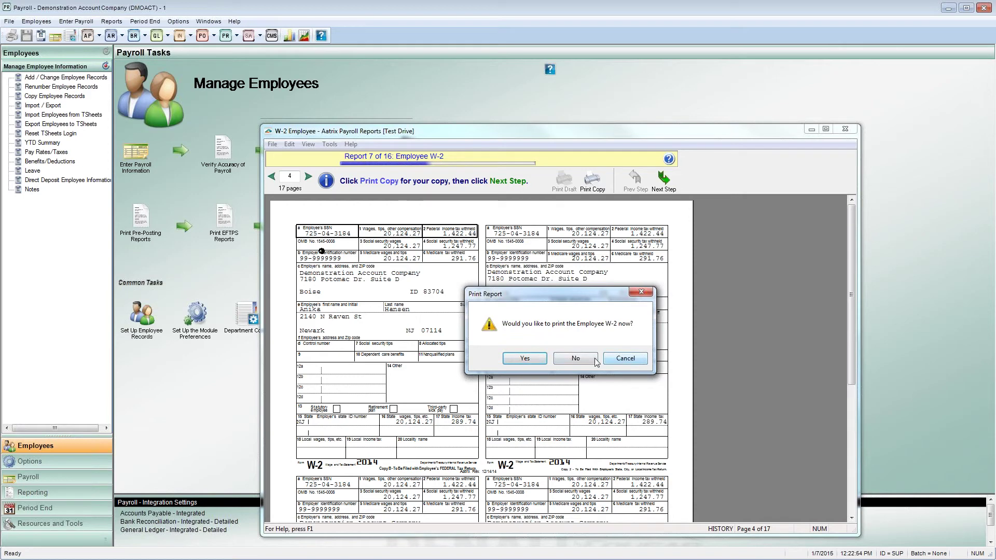
left_click(575, 358)
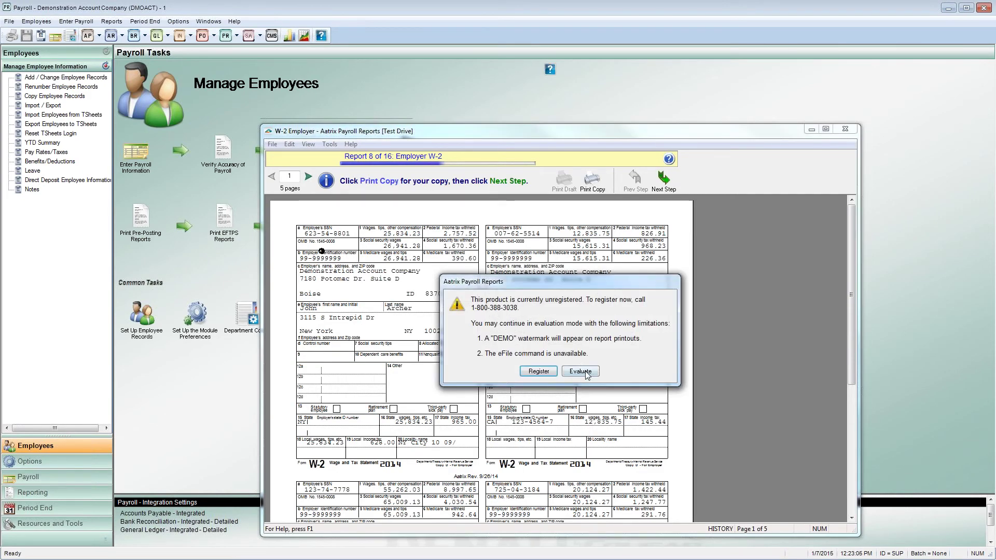
Look over the first page of the Employer W-2 in evaluation mode, and move on to the Federal W-2 without printing
left_click(580, 371)
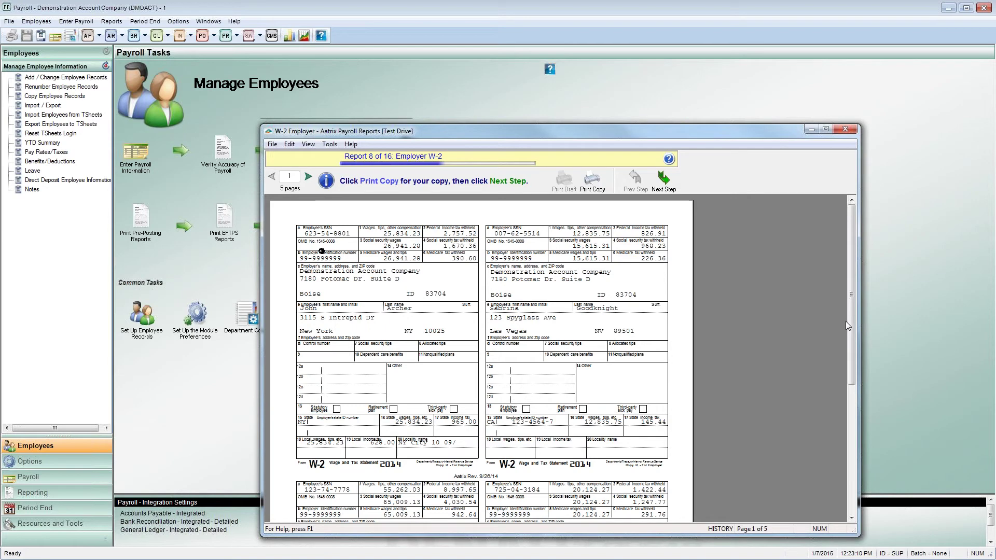
scroll(757, 334, "down", 3)
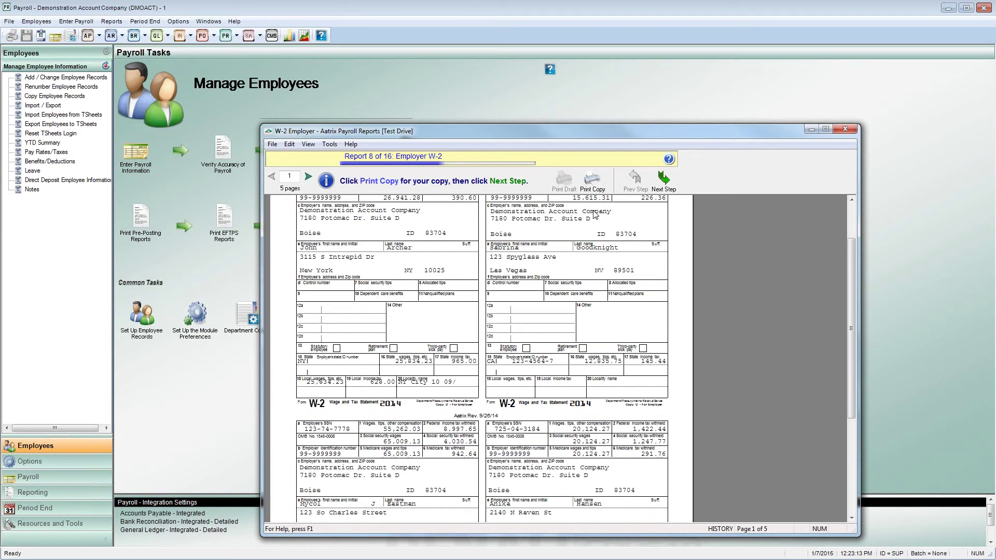
left_click(667, 182)
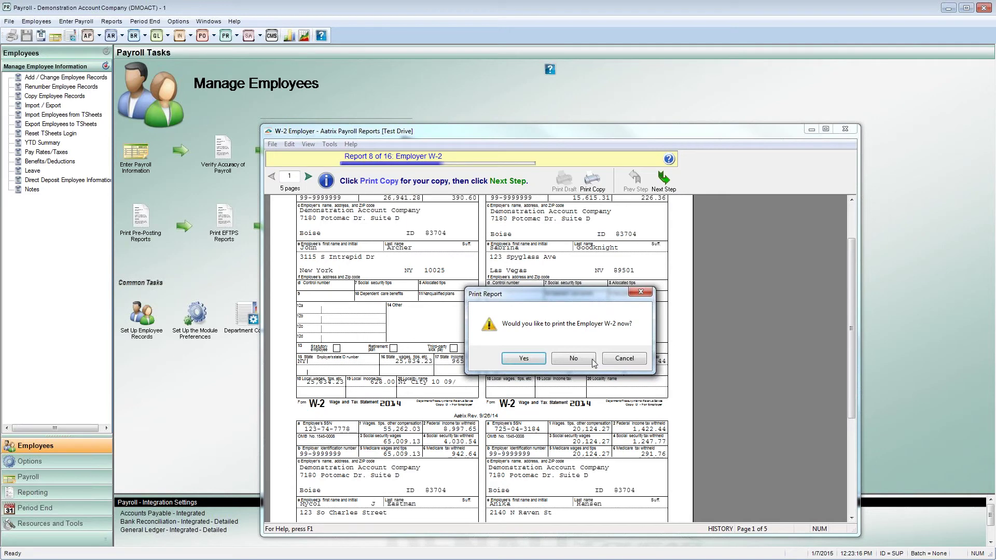
left_click(582, 359)
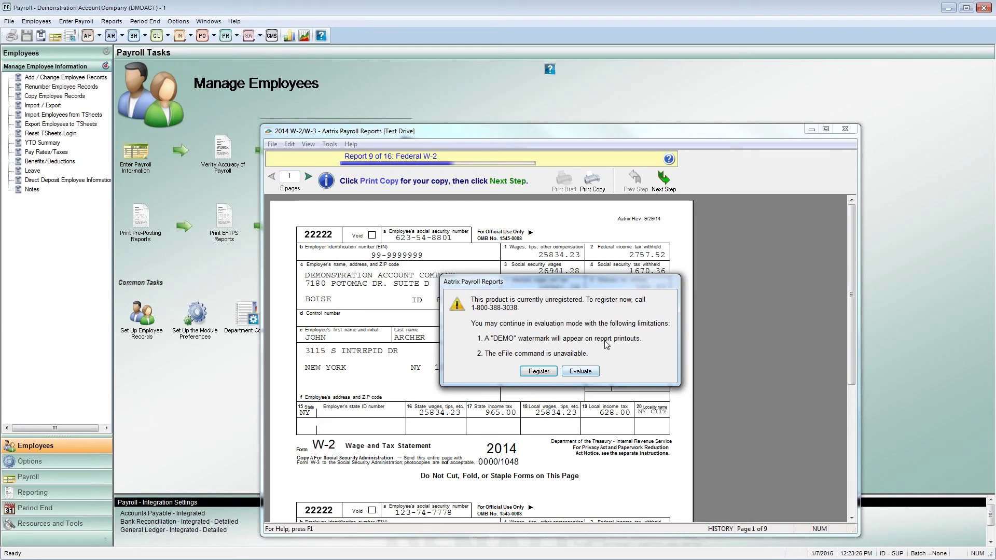
Inspect the first page of the Federal W-2 in evaluation mode, and proceed to the Federal W-3 without printing
left_click(580, 371)
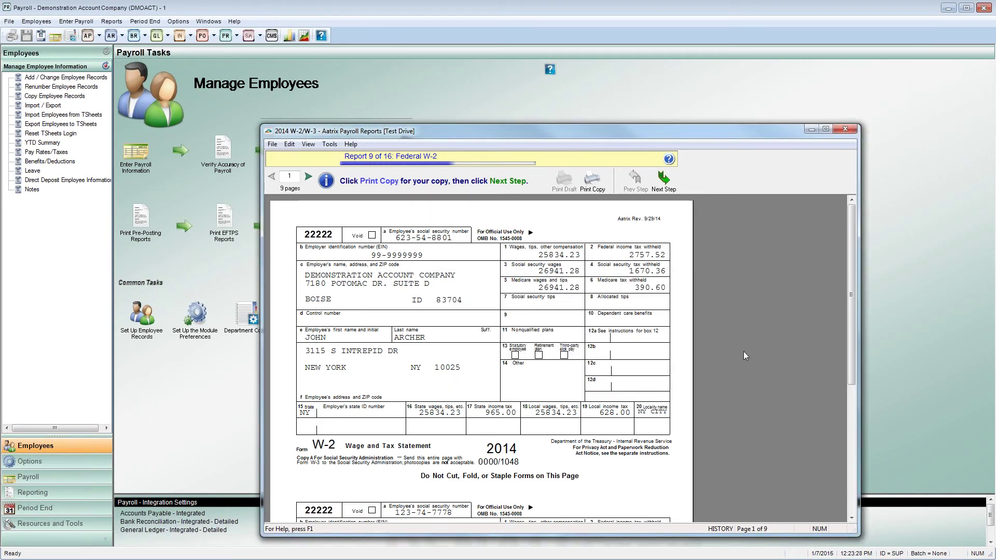
left_click_drag(853, 336, 861, 373)
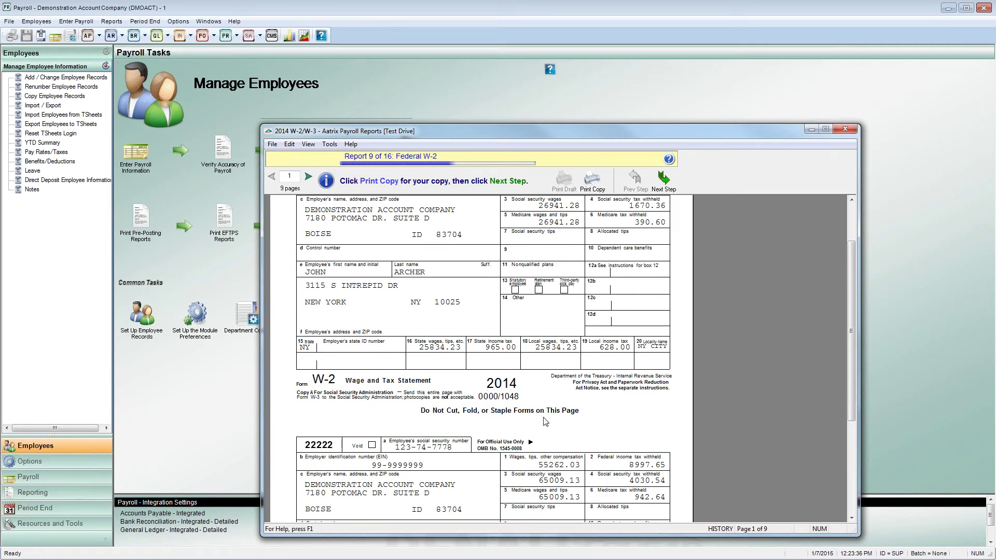
left_click_drag(853, 394, 855, 361)
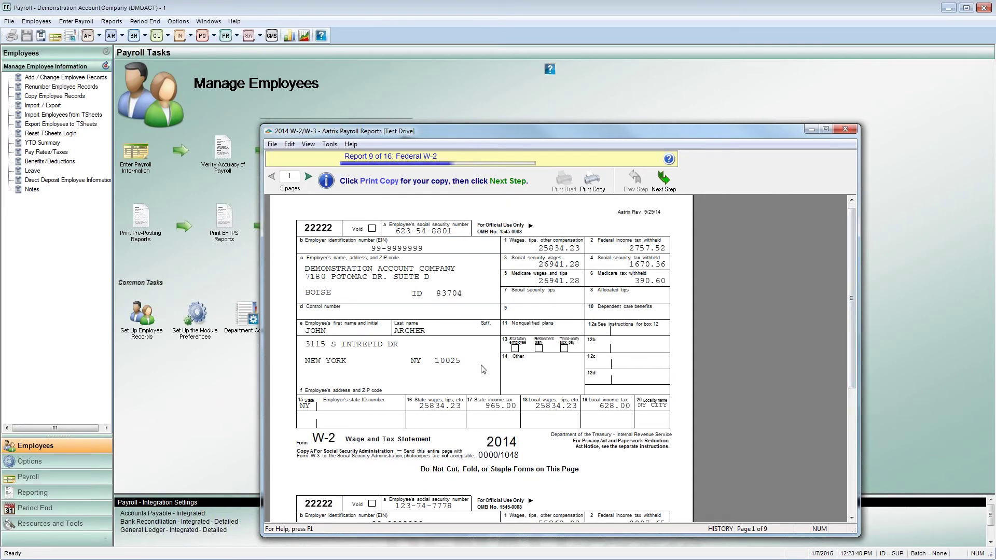
left_click(673, 179)
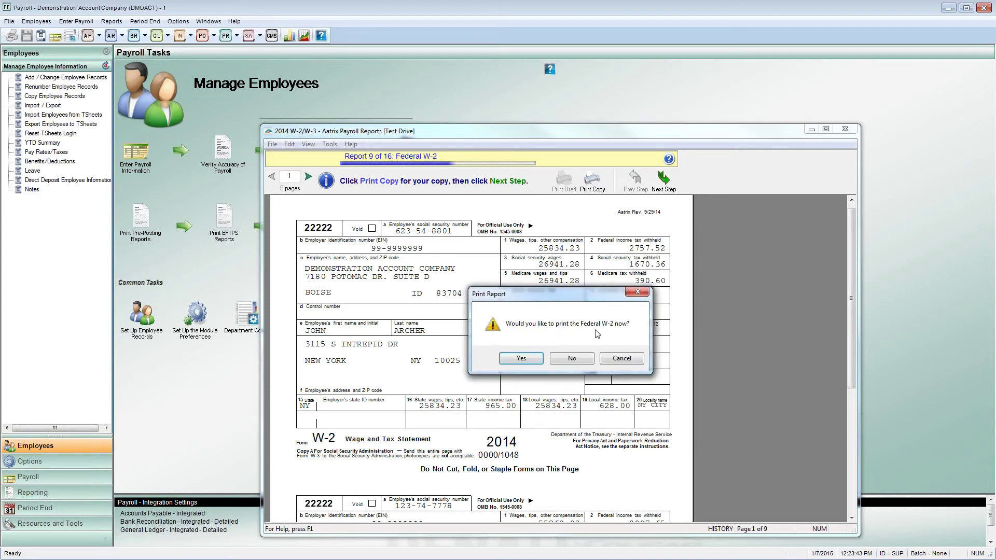
left_click(573, 360)
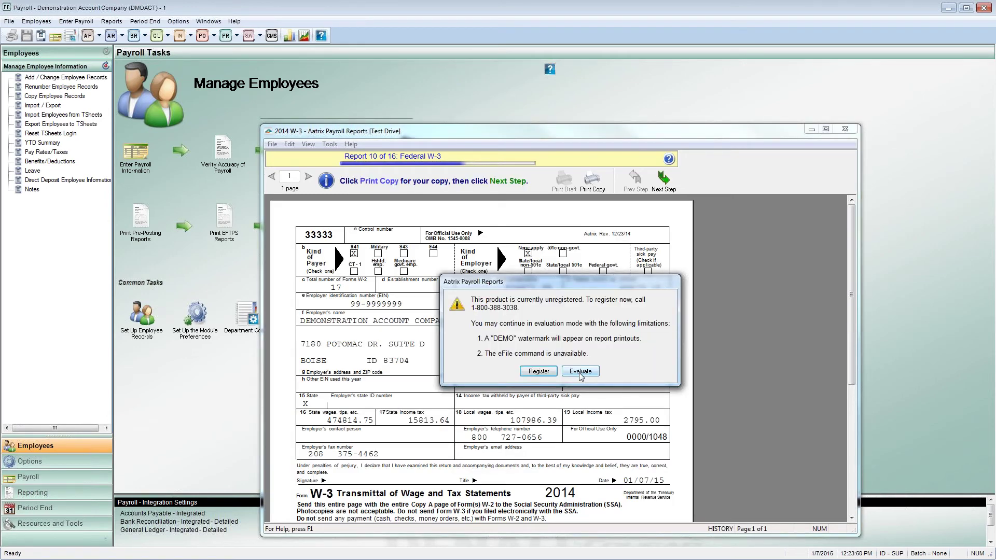
Review the Federal W-3 in evaluation mode, and decline to print it while advancing to the AL A-3 report
left_click(580, 373)
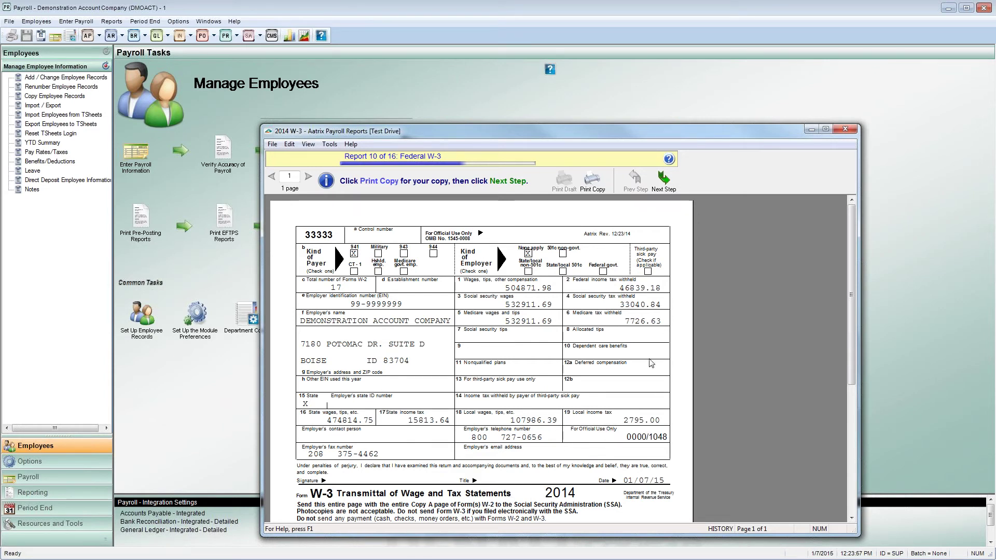
left_click(664, 182)
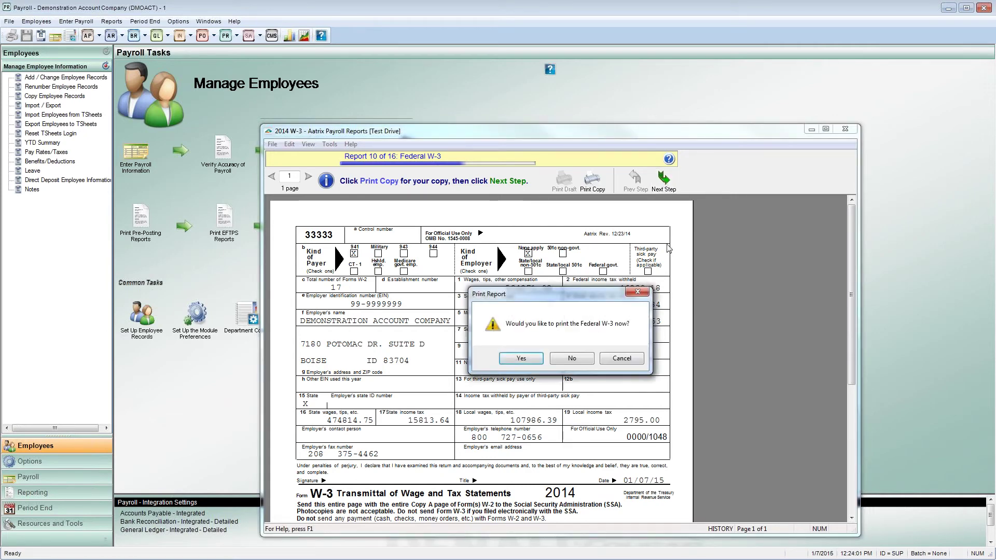
left_click(591, 359)
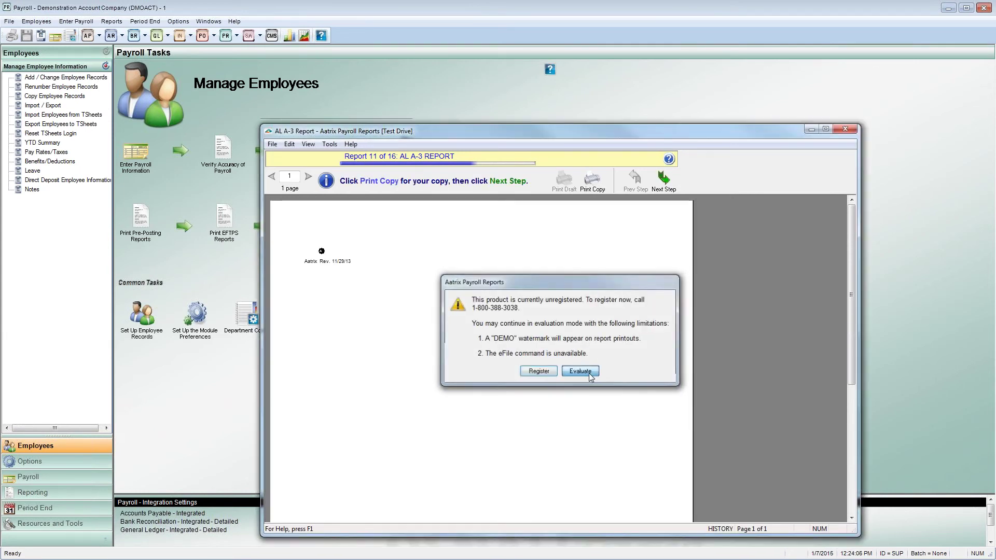
Choose evaluation mode for the AL A-3 report, and minimize both the report window and the Payroll window
left_click(590, 372)
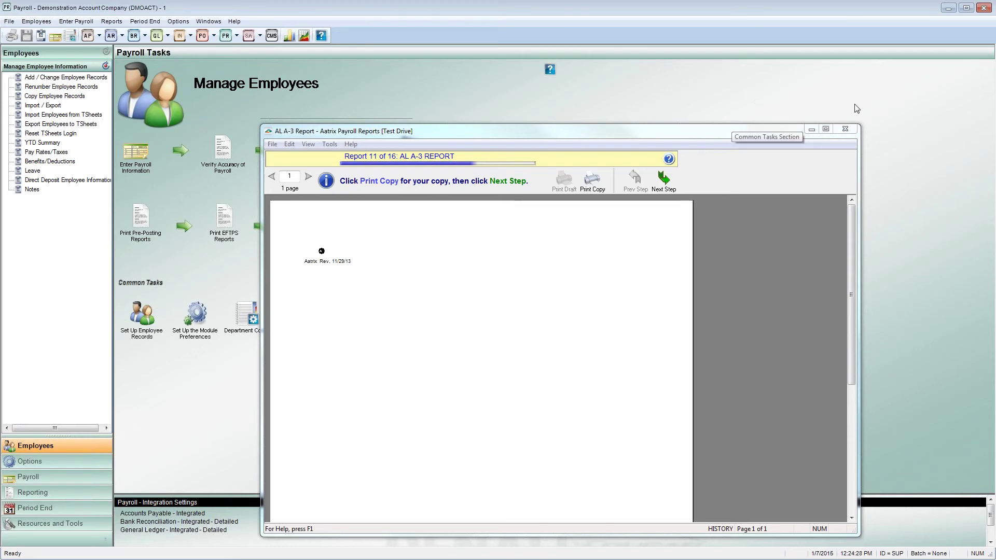
left_click(813, 130)
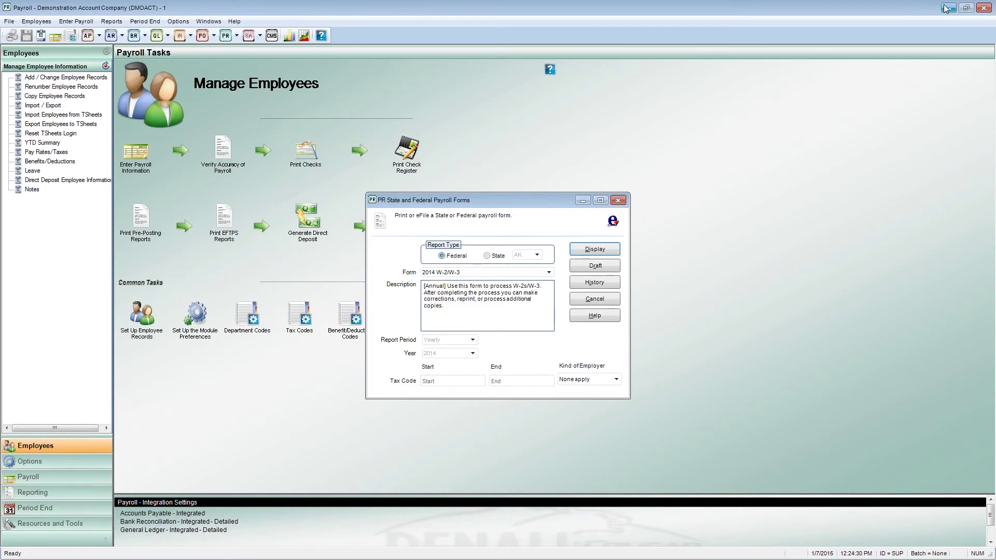
left_click(948, 9)
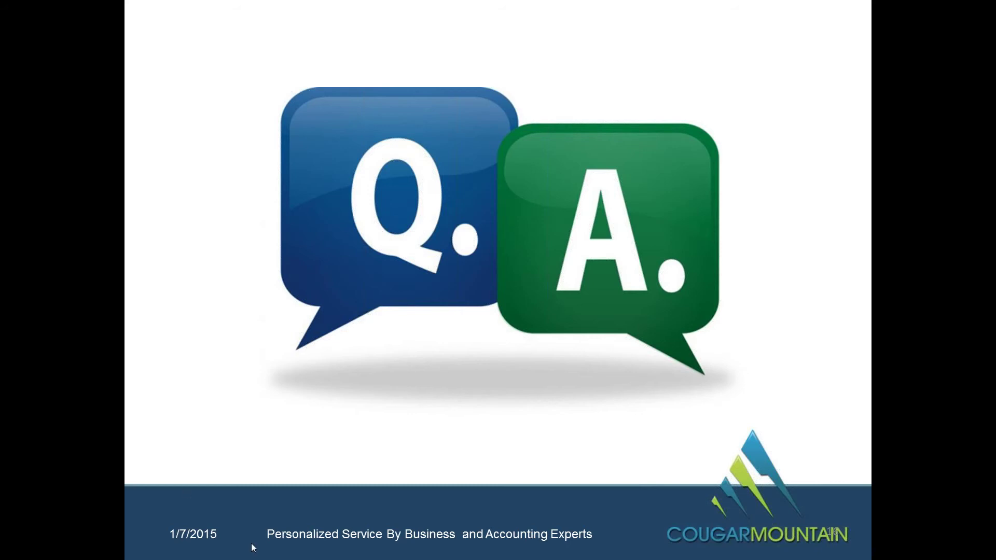
Restore and close the AL A-3 report, close the W2/1099 Preparer and the payroll forms dialog, and minimize Payroll
left_click(275, 558)
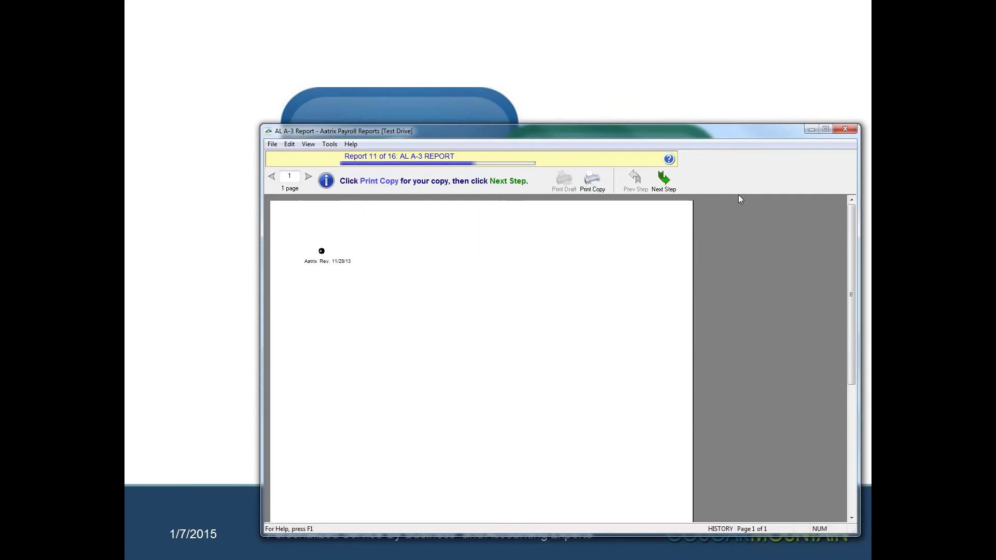
left_click(855, 128)
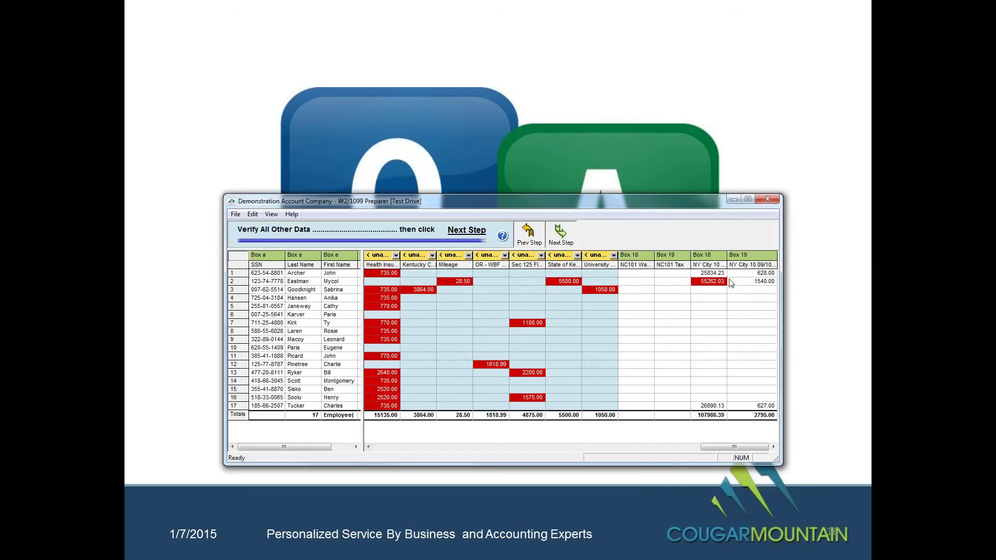
left_click(767, 199)
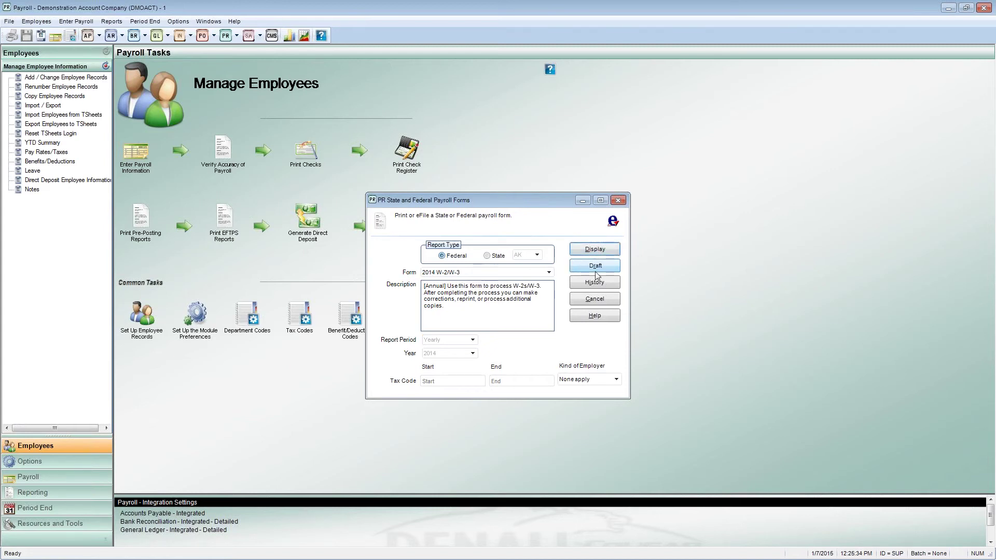
left_click(601, 302)
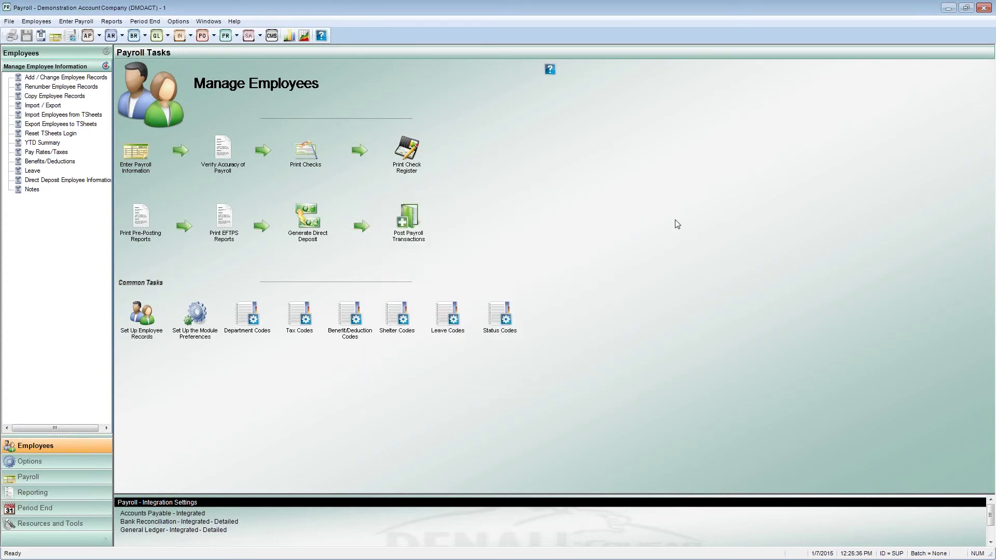
left_click(948, 8)
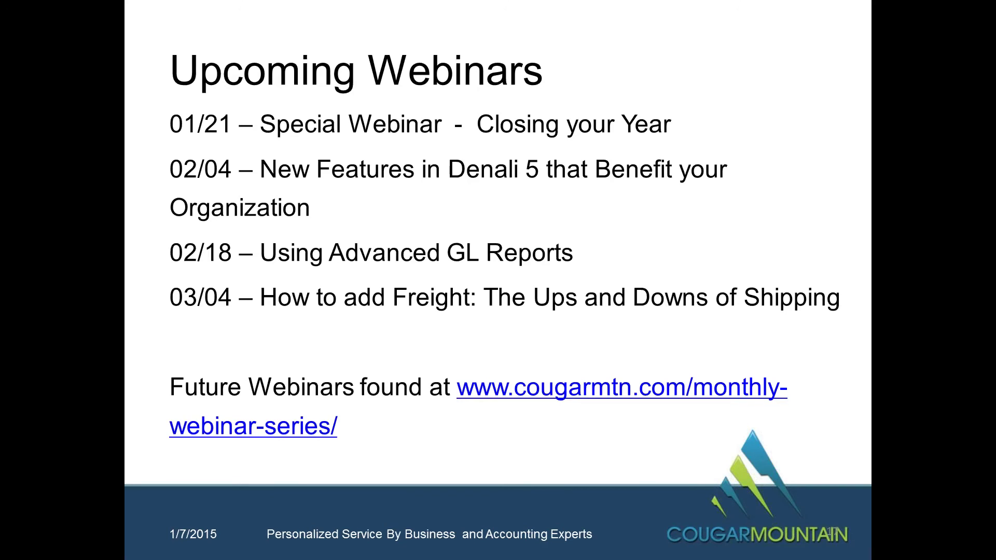